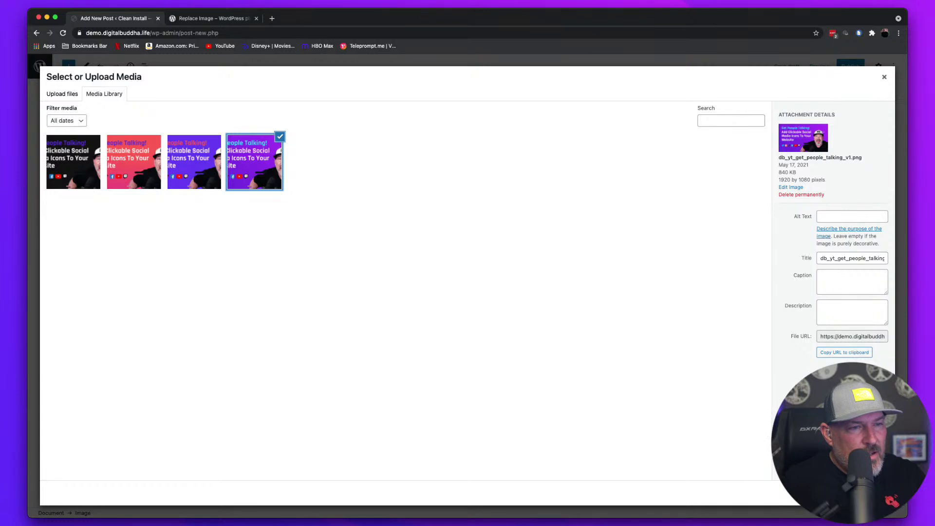
# Insert the selected db_yt_get_people_talking_v1.png into the Replace Image 1 post and publish the post
pyautogui.click(875, 494)
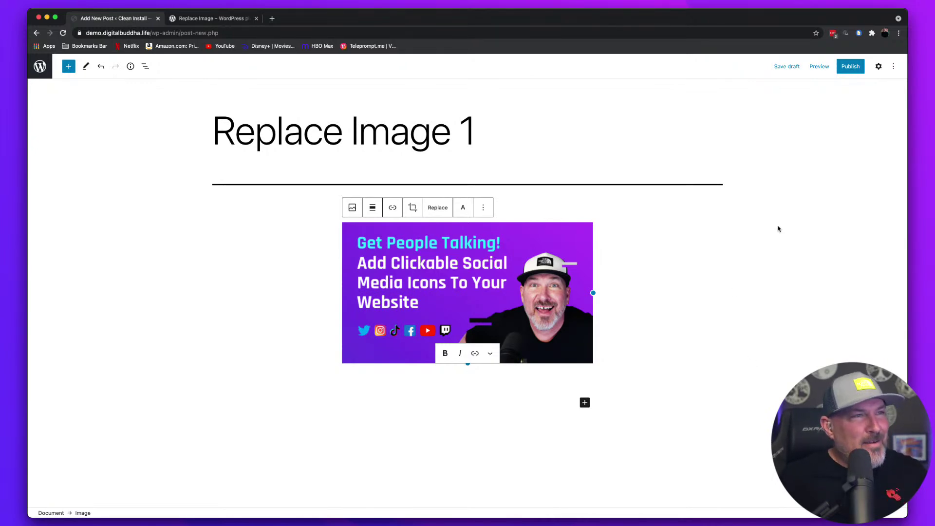
pyautogui.click(848, 65)
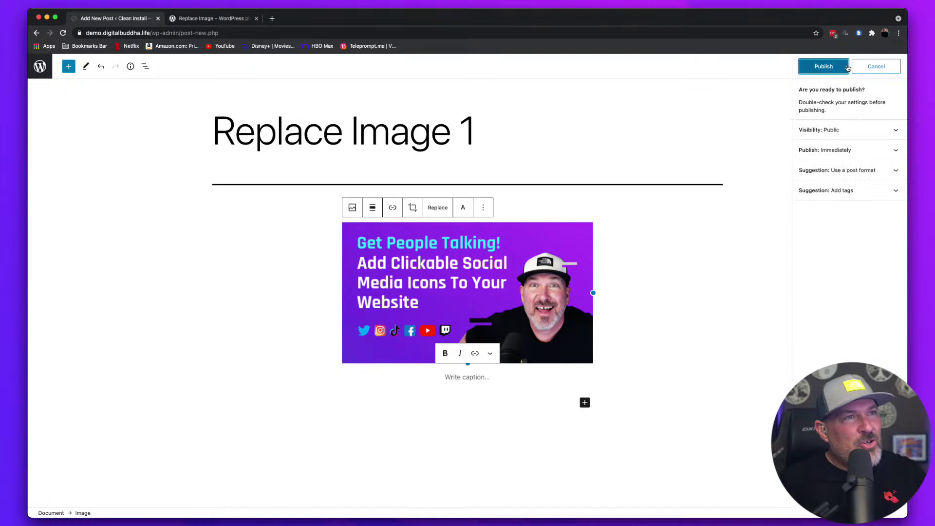
pyautogui.click(830, 67)
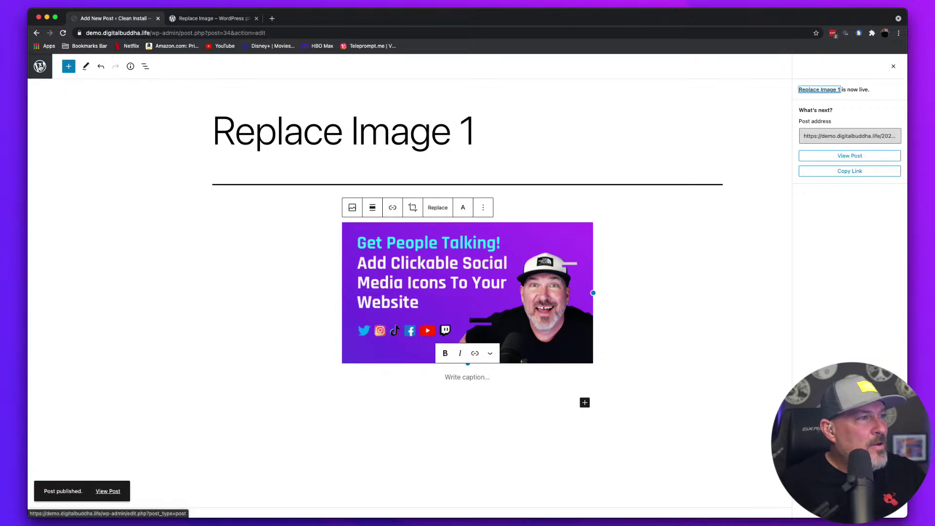
pyautogui.click(895, 64)
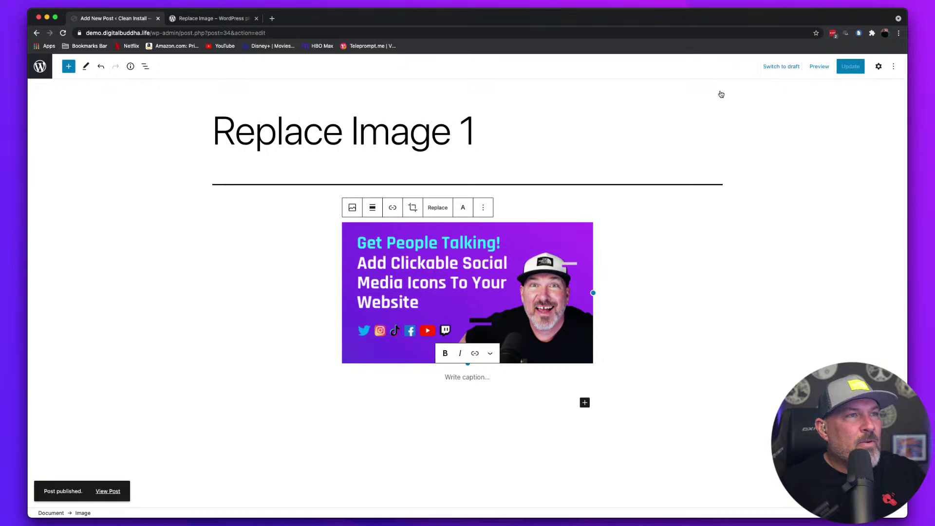
# Create a new post from the site's front end and title it "Replace Image 2"
pyautogui.click(37, 67)
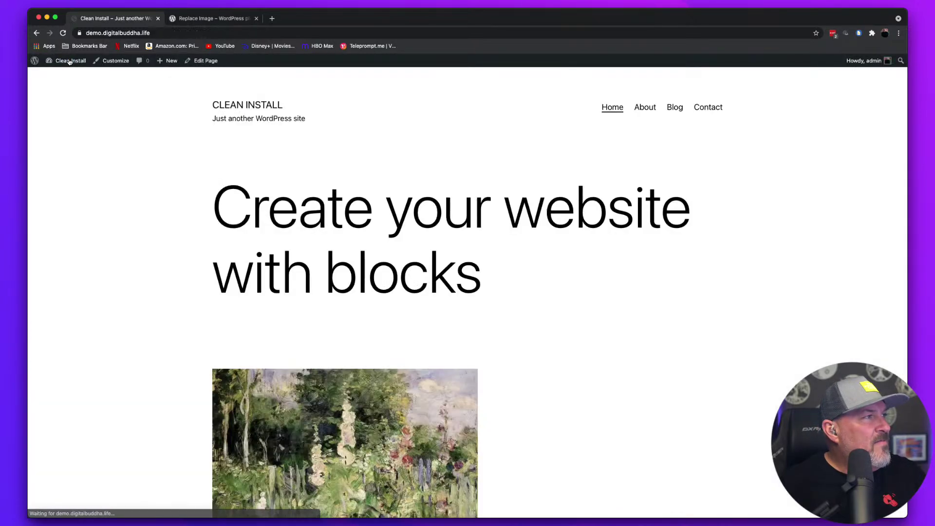
pyautogui.moveTo(166, 61)
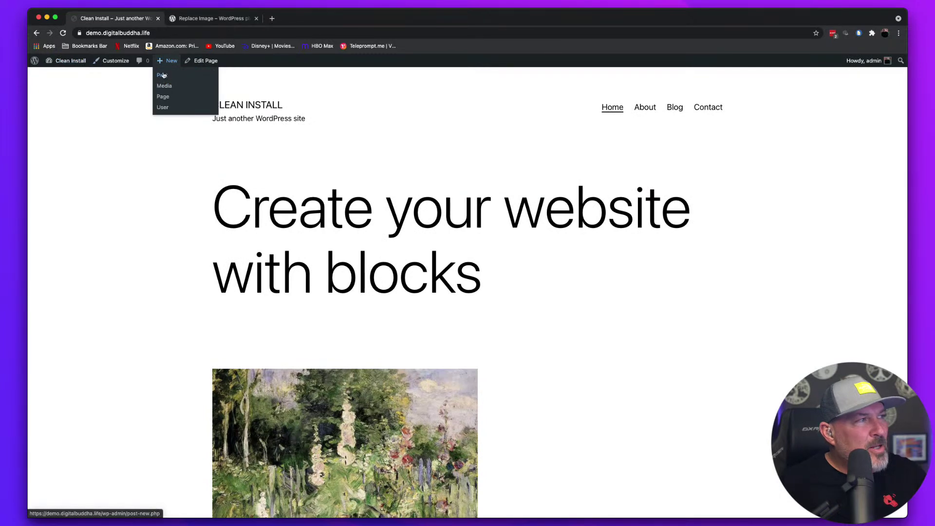
pyautogui.click(164, 75)
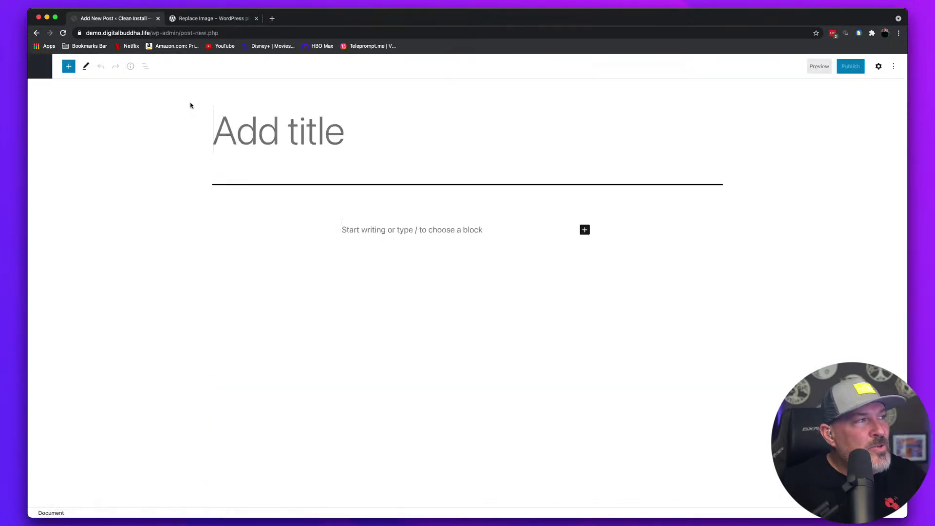
pyautogui.write('Rep')
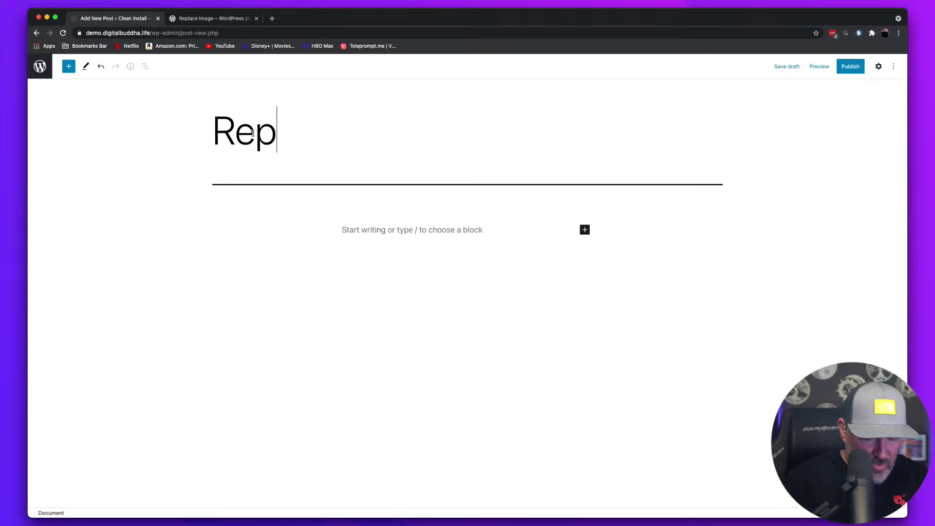
pyautogui.write('lace')
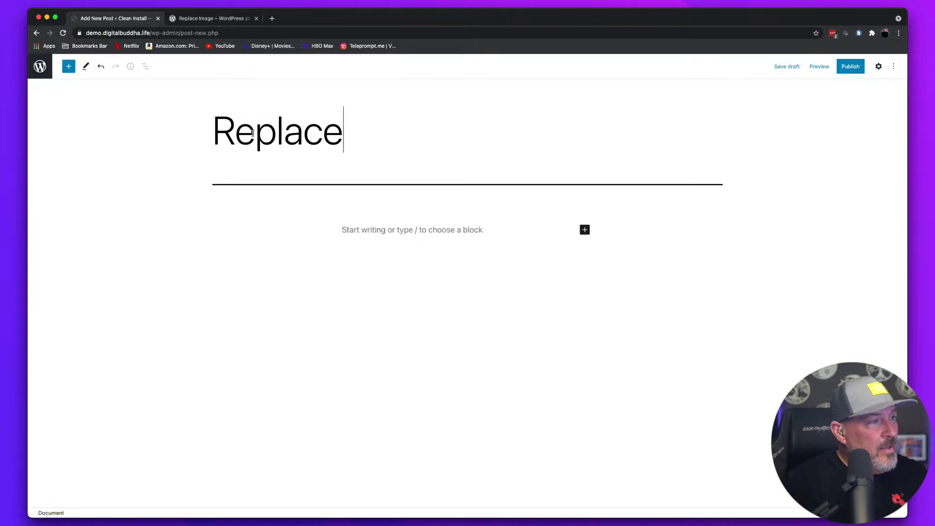
pyautogui.write(' Image 2')
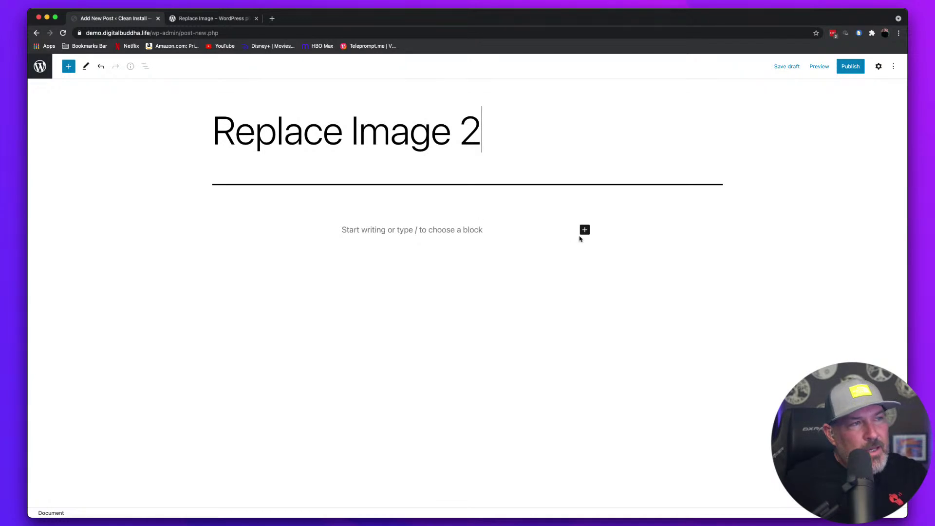
# Add an Image block to the post with db_yt_get_people_talking_v1.png from the media library
pyautogui.click(585, 230)
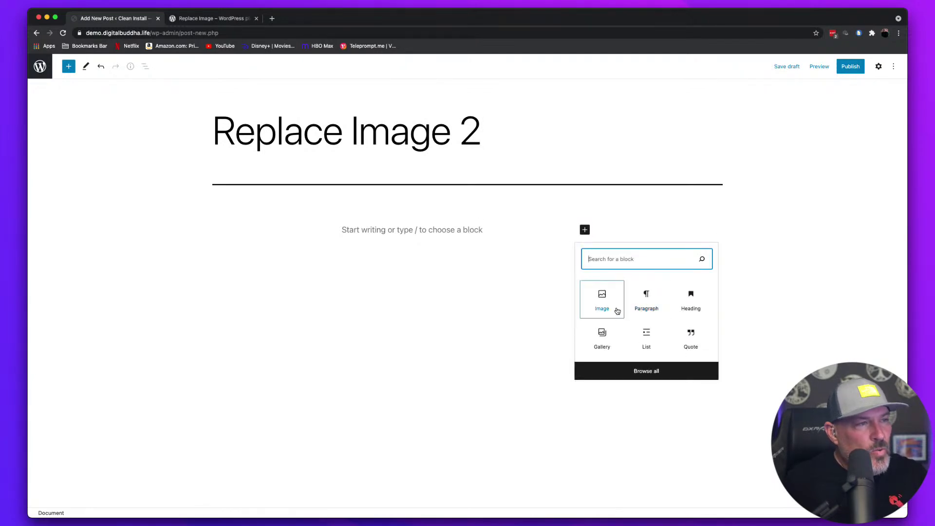
pyautogui.click(603, 298)
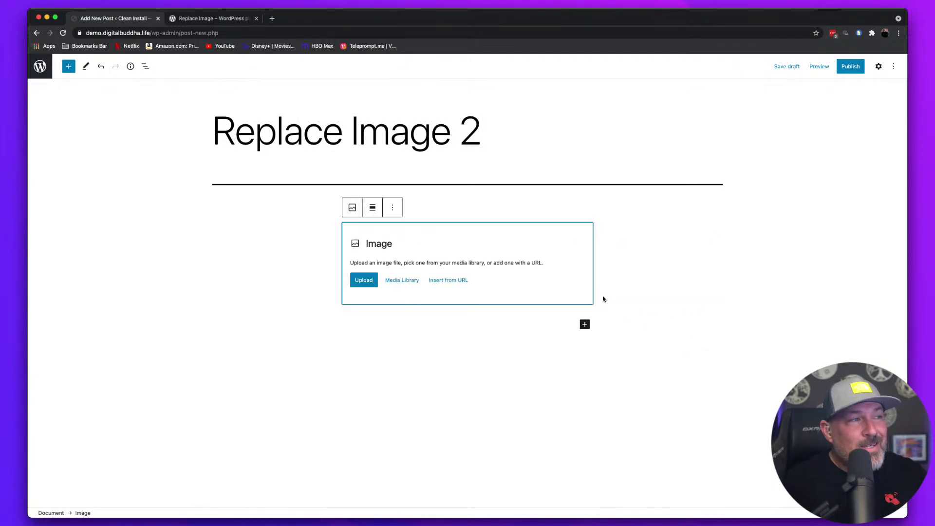
pyautogui.click(391, 283)
pyautogui.click(260, 152)
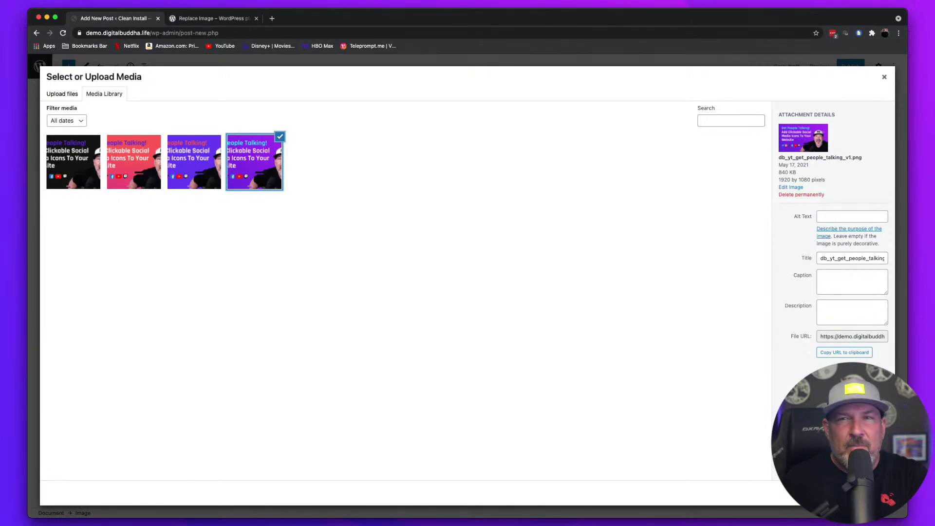
pyautogui.click(876, 493)
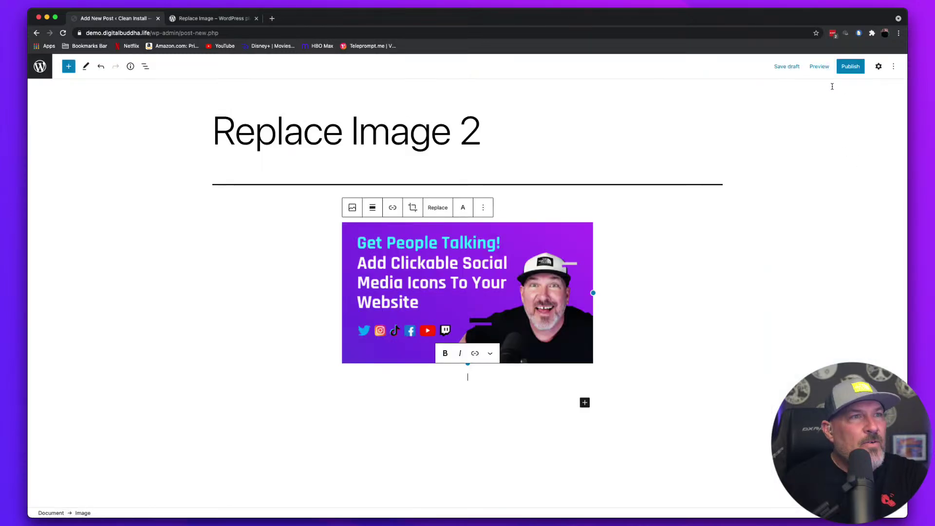
# Publish the Replace Image 2 post and review it on the live site
pyautogui.click(850, 67)
pyautogui.click(848, 67)
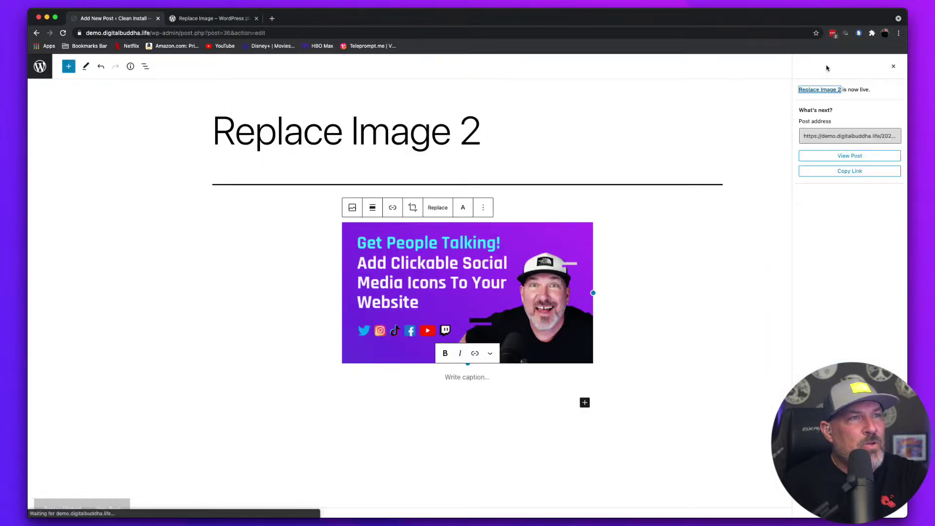
pyautogui.click(821, 159)
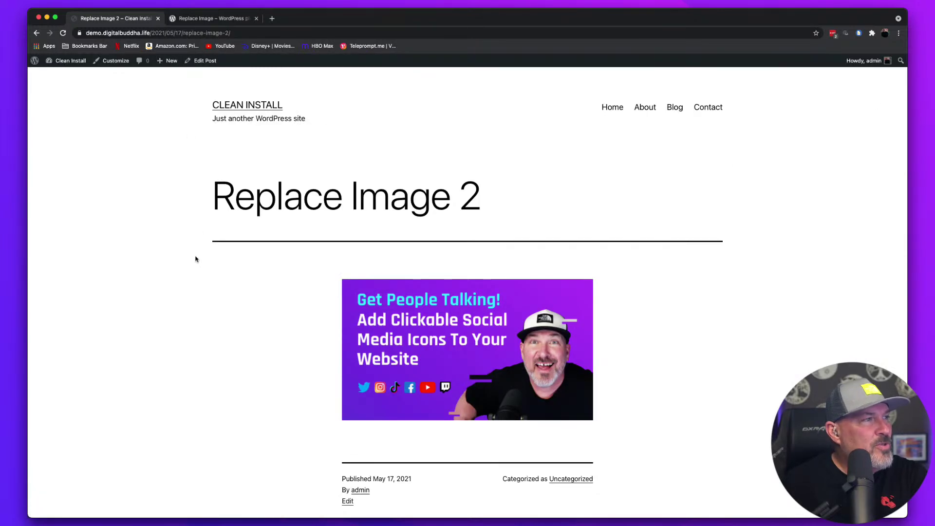
pyautogui.scroll(-5, 193, 266)
pyautogui.scroll(5, 194, 265)
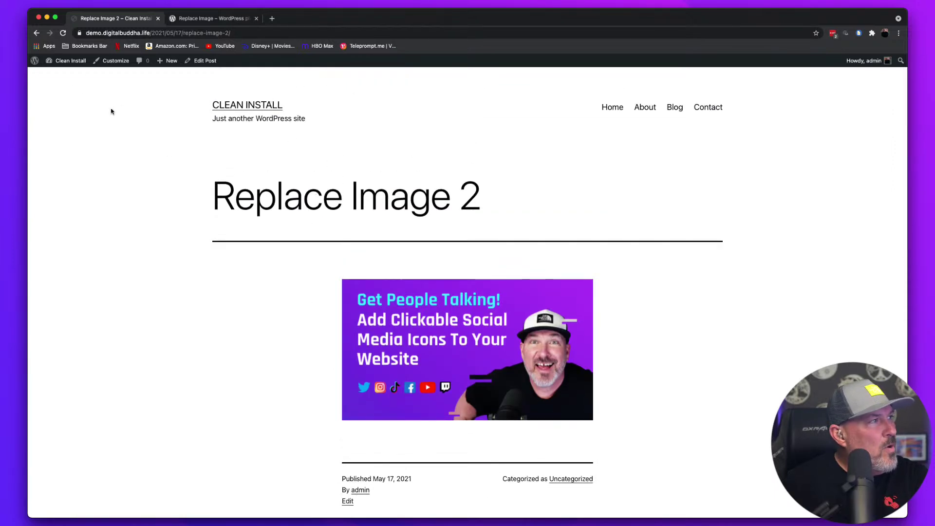
# From the list of all posts, open the live Replace Image 1 and Replace Image 2 posts in separate browser tabs and view both
pyautogui.click(63, 76)
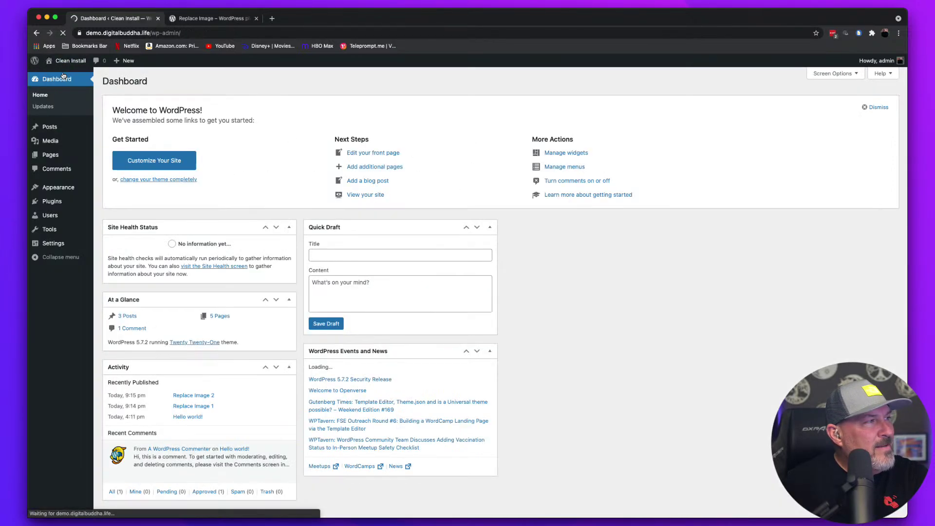
pyautogui.click(48, 129)
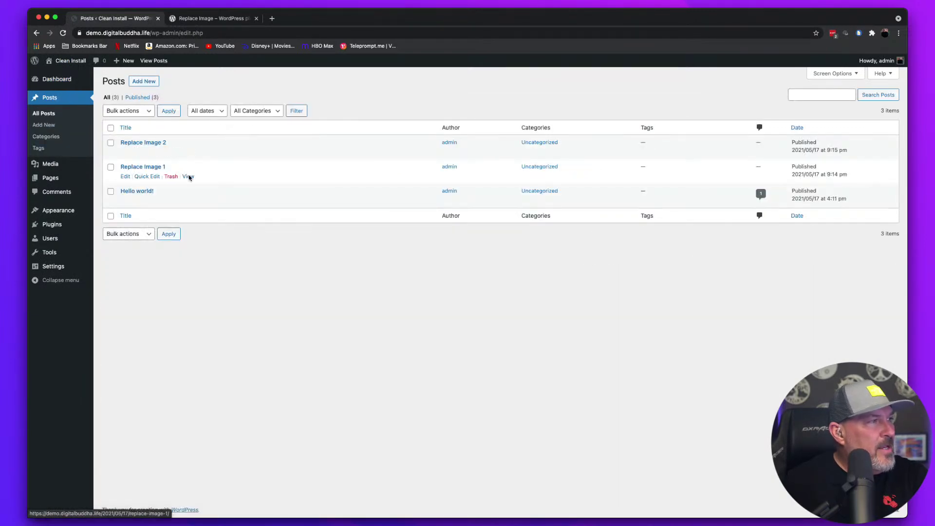
pyautogui.rightClick(189, 176)
pyautogui.click(195, 181)
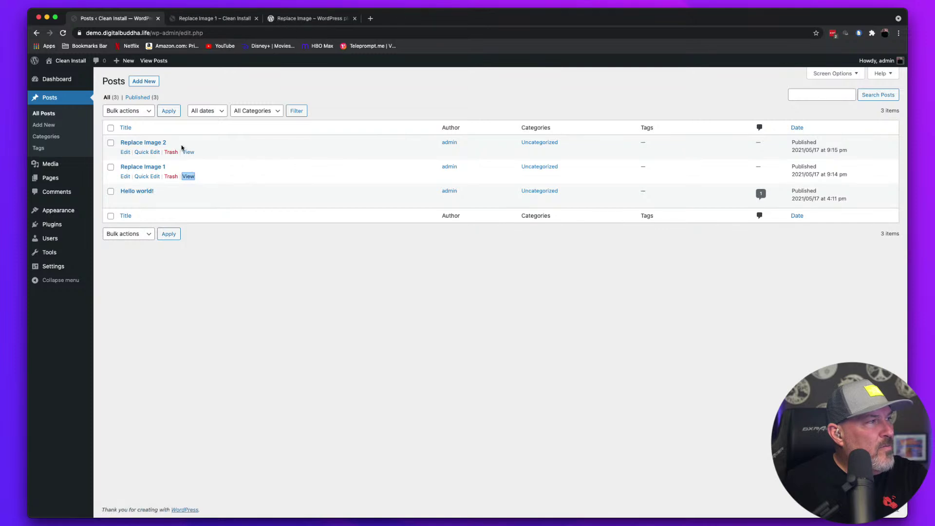
pyautogui.rightClick(187, 153)
pyautogui.click(198, 156)
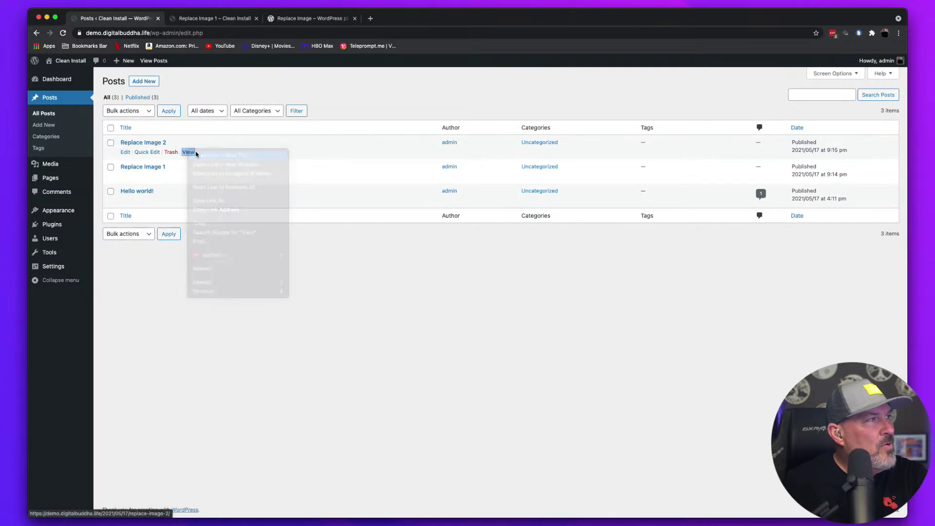
pyautogui.click(233, 19)
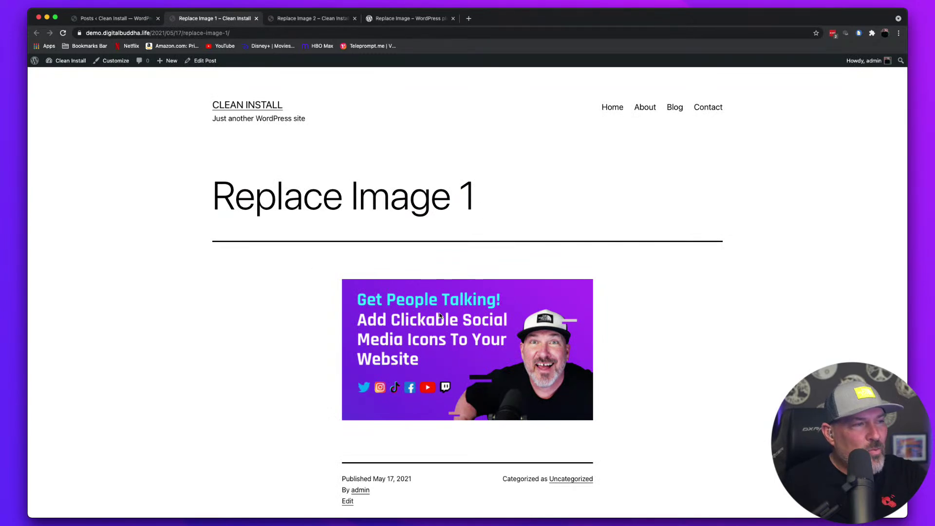
pyautogui.click(315, 18)
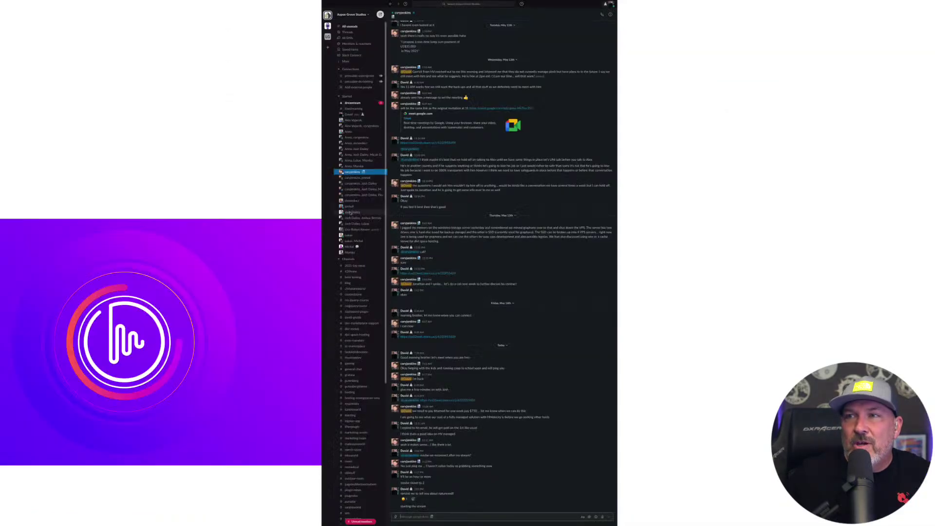
pyautogui.click(351, 212)
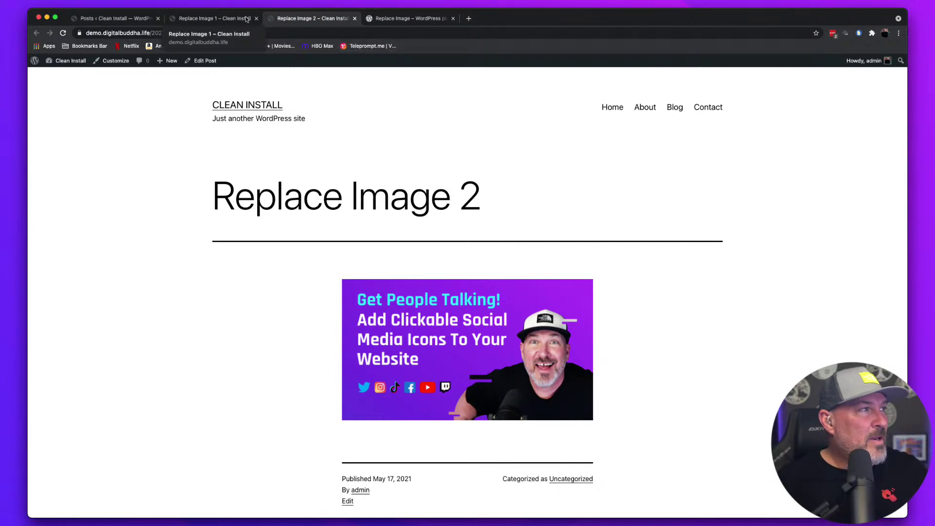
# Examine the attachment details of the purple db_yt_get_people_talking_v1.png image in the Media Library
pyautogui.click(116, 19)
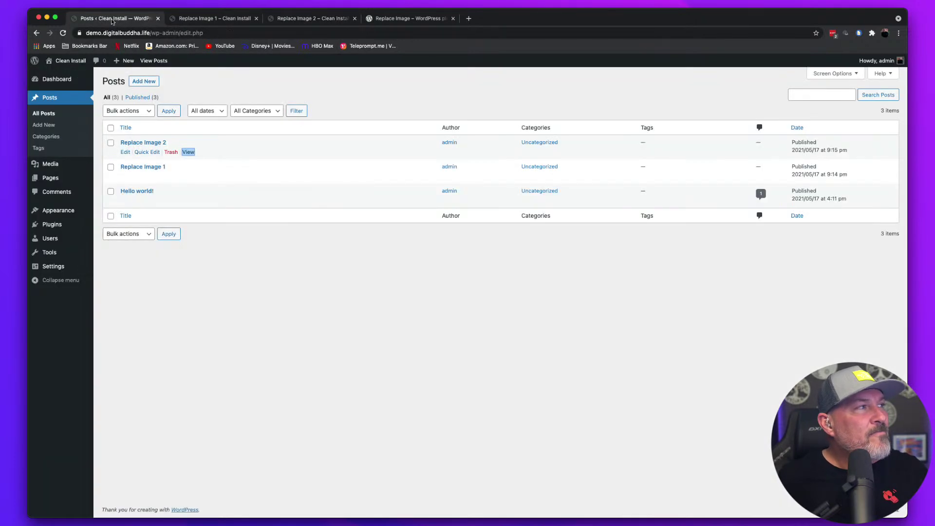
pyautogui.click(52, 164)
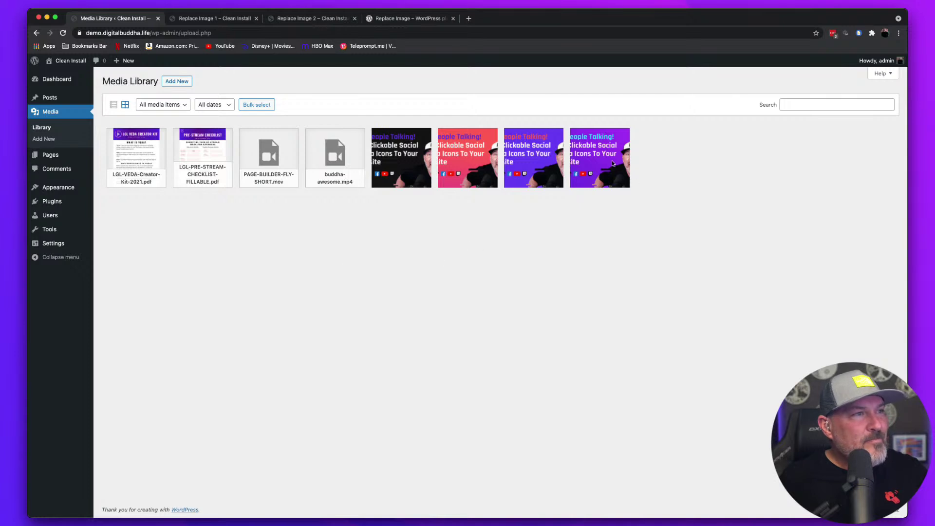
pyautogui.click(602, 162)
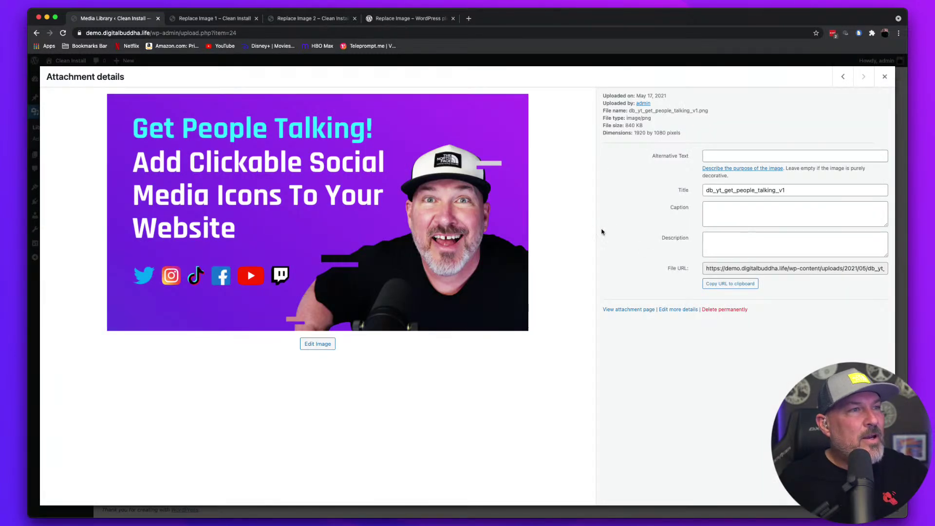
pyautogui.press('Escape')
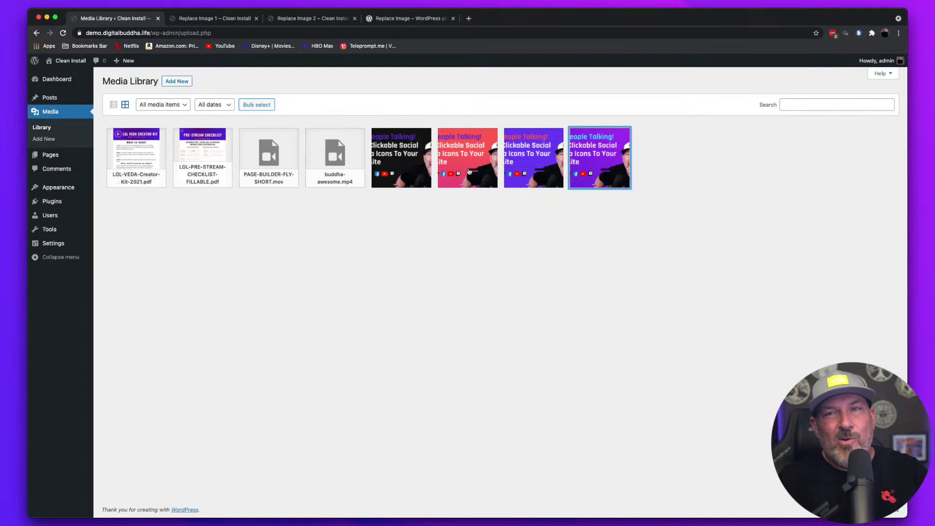
# Edit the Replace Image 1 post and replace its image with db_yt_get_people_talking_v3.png from the media library
pyautogui.click(216, 18)
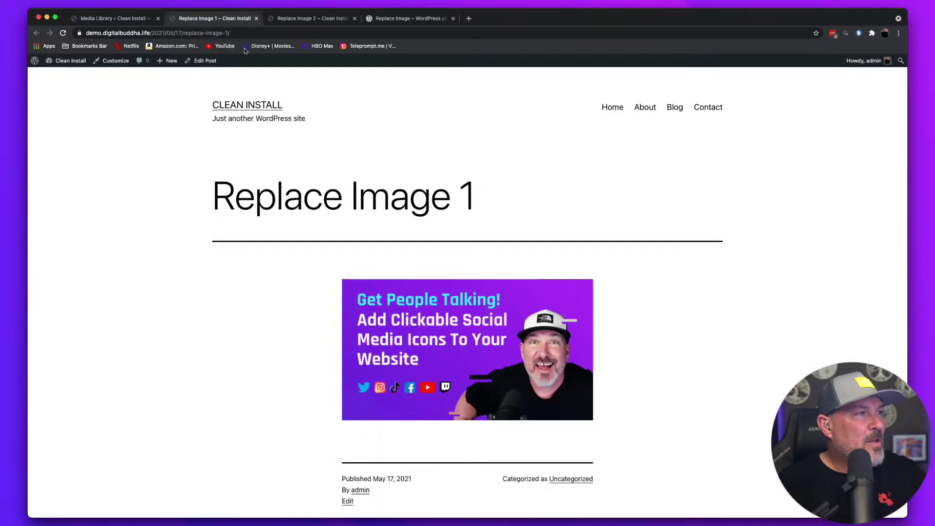
pyautogui.click(209, 60)
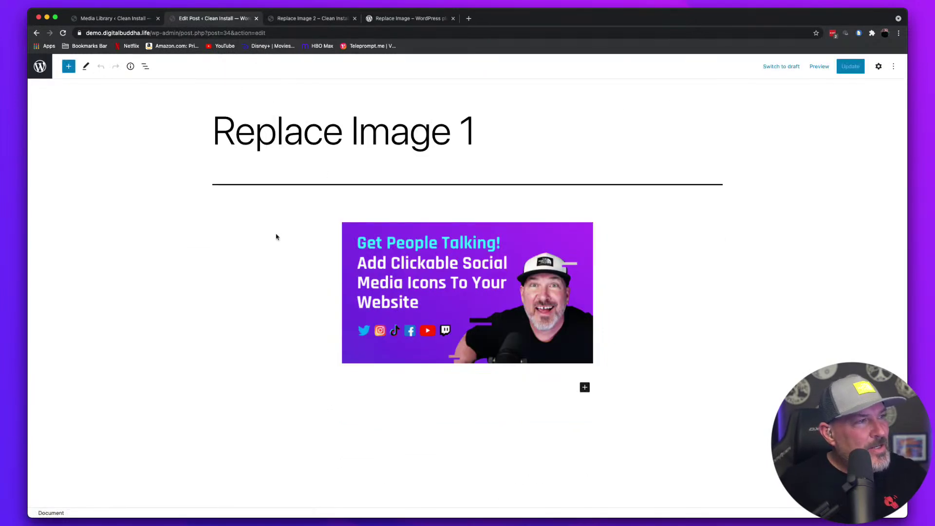
pyautogui.click(507, 272)
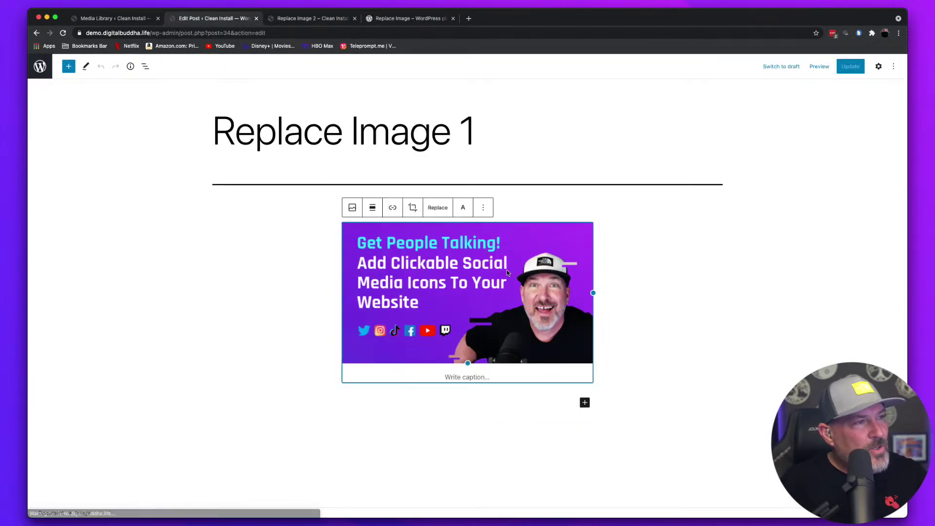
pyautogui.click(439, 208)
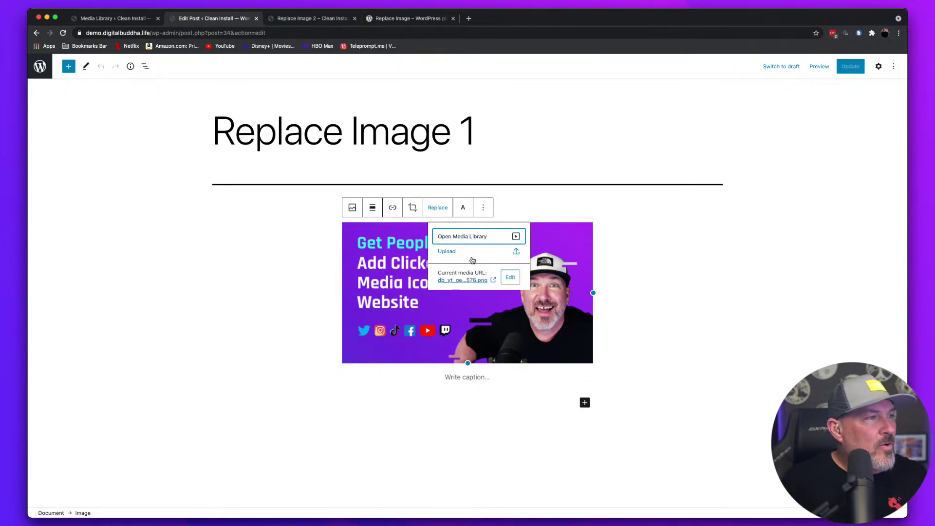
pyautogui.click(454, 237)
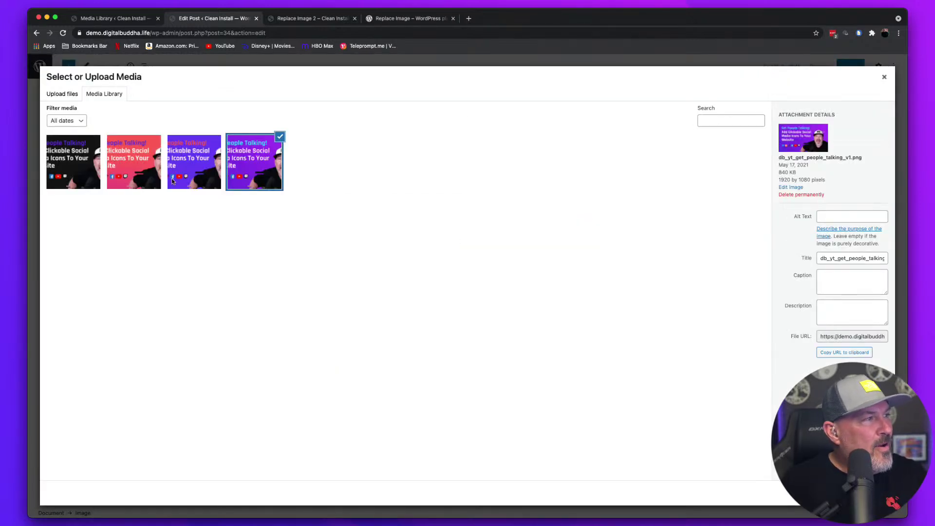
pyautogui.click(138, 168)
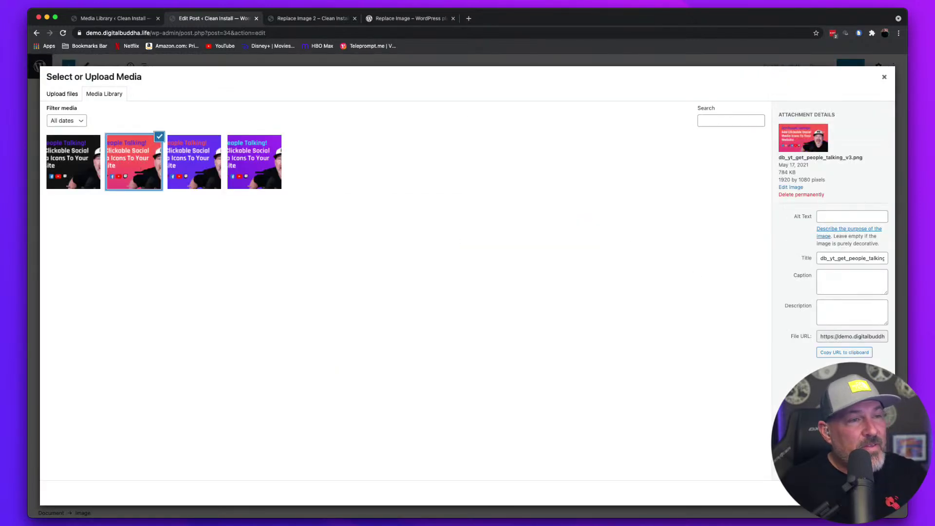
pyautogui.press('Escape')
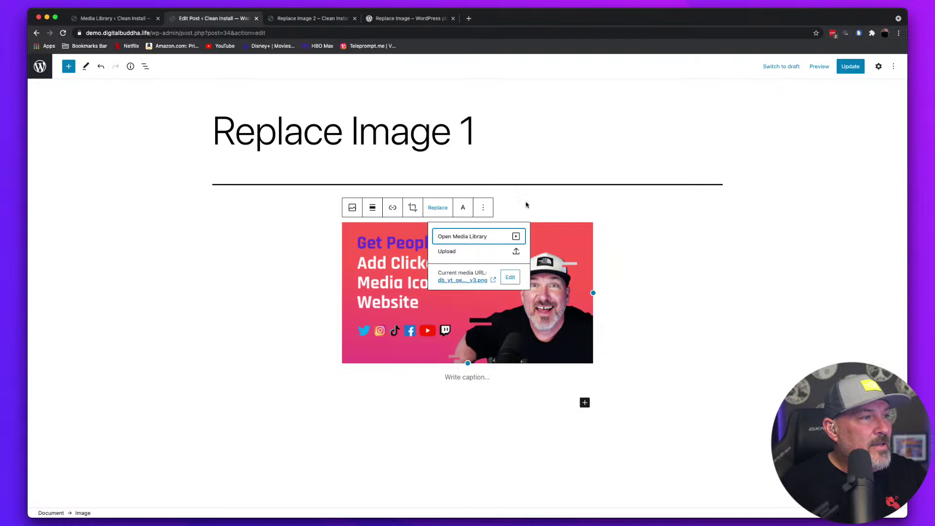
# Update the Replace Image 1 post and look through the image block's settings, including its advanced options
pyautogui.click(850, 70)
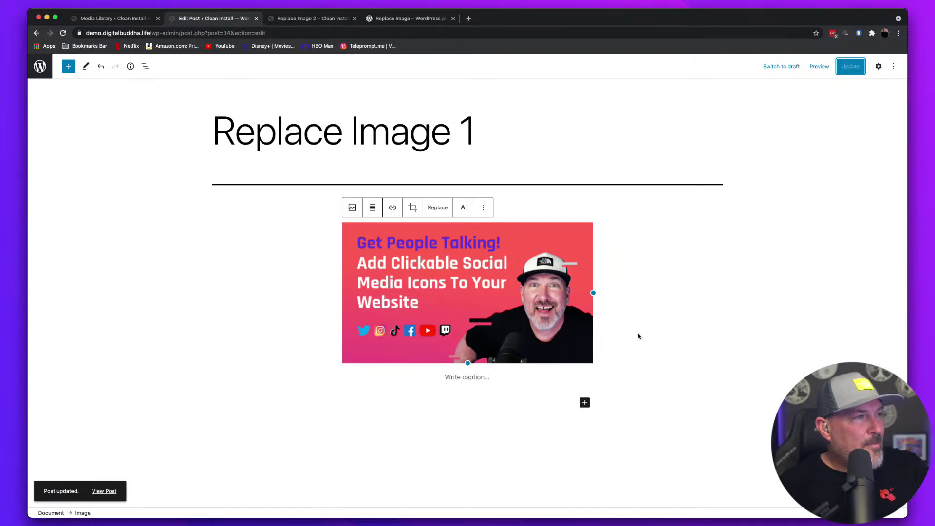
pyautogui.click(483, 207)
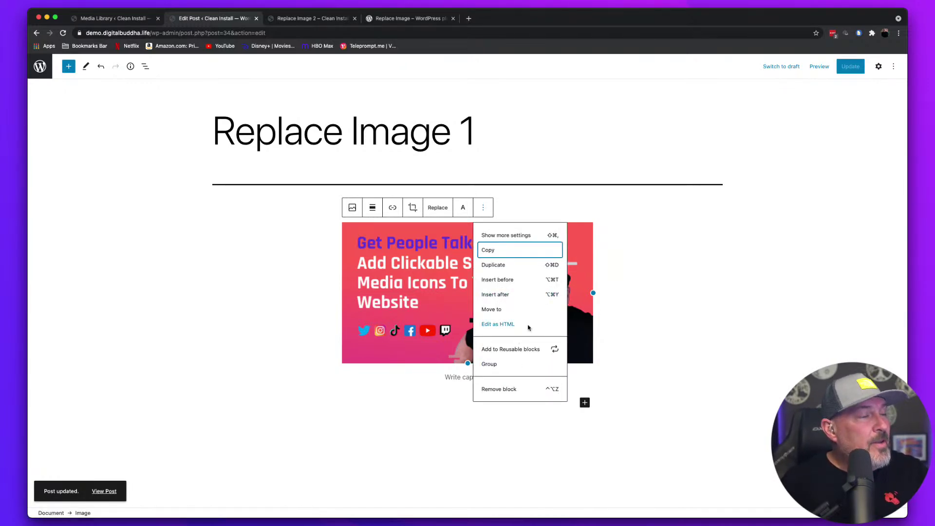
pyautogui.click(509, 234)
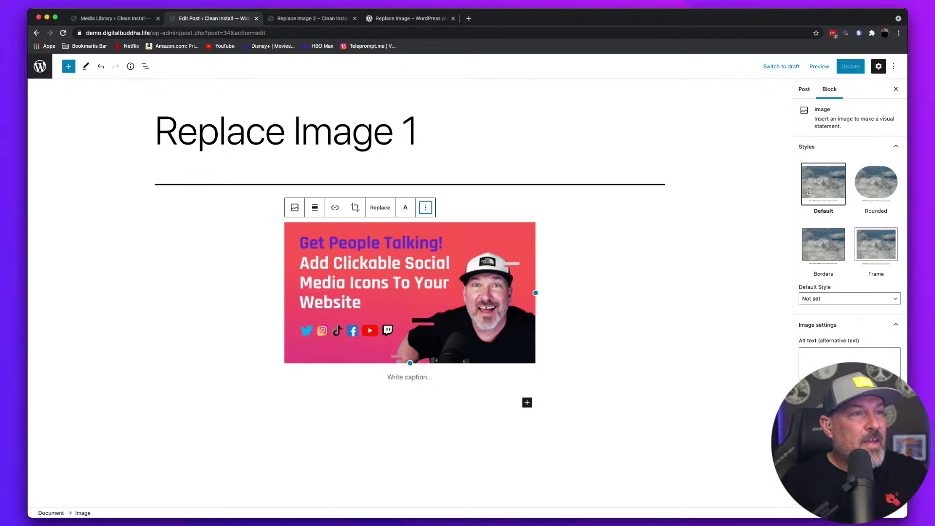
pyautogui.scroll(-1, 853, 223)
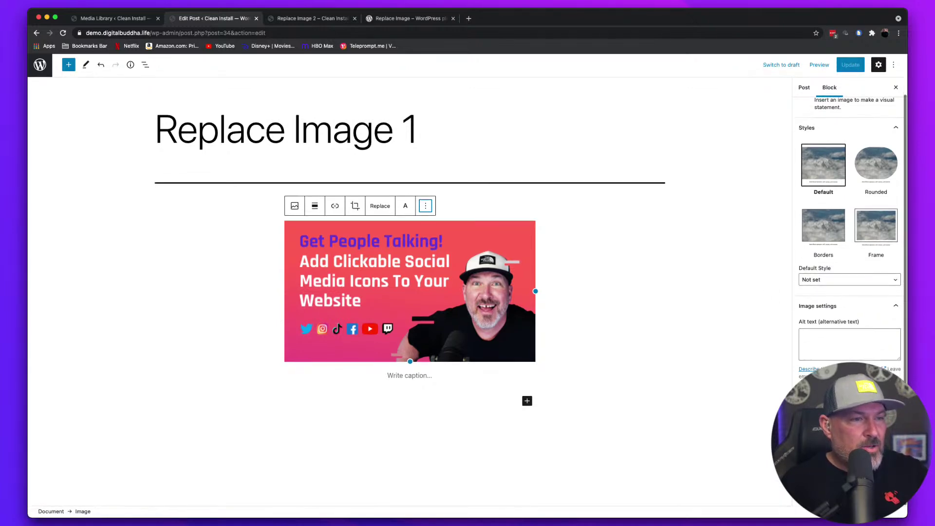
pyautogui.scroll(-1, 851, 462)
pyautogui.click(850, 488)
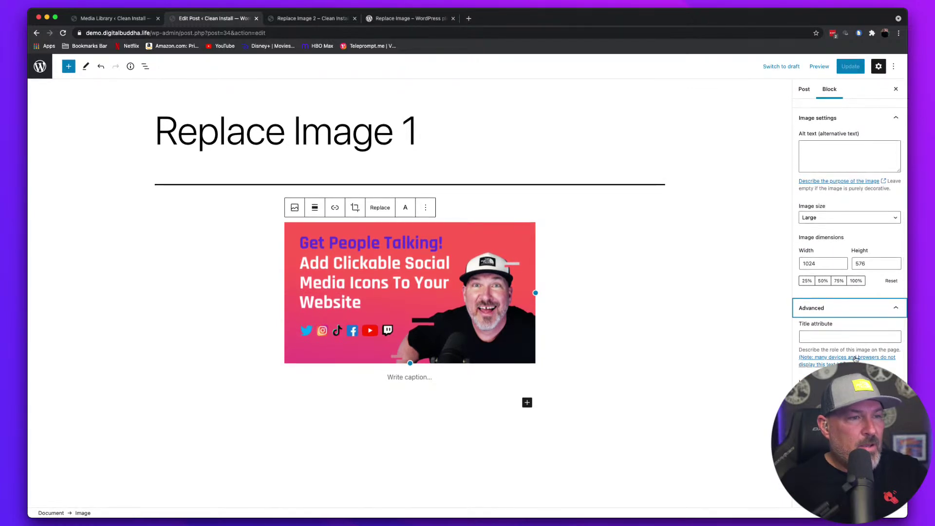
pyautogui.scroll(5, 856, 359)
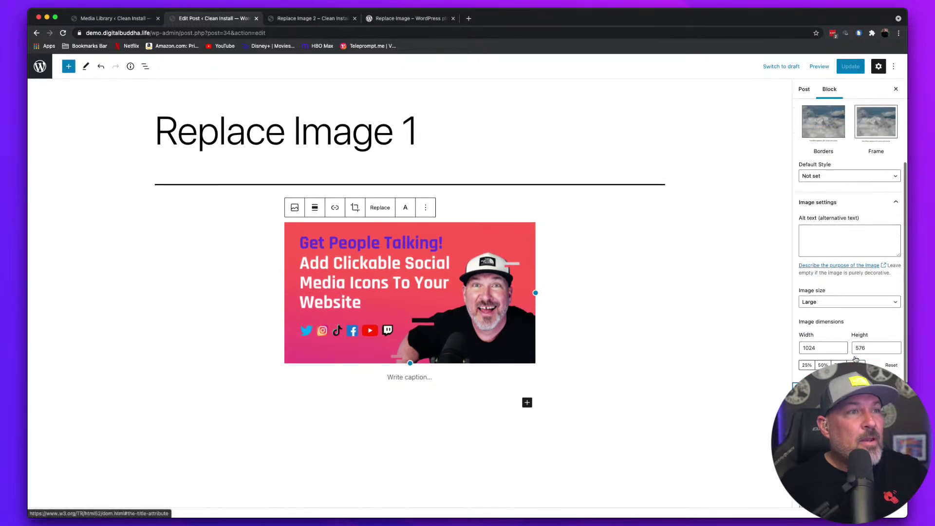
pyautogui.click(803, 90)
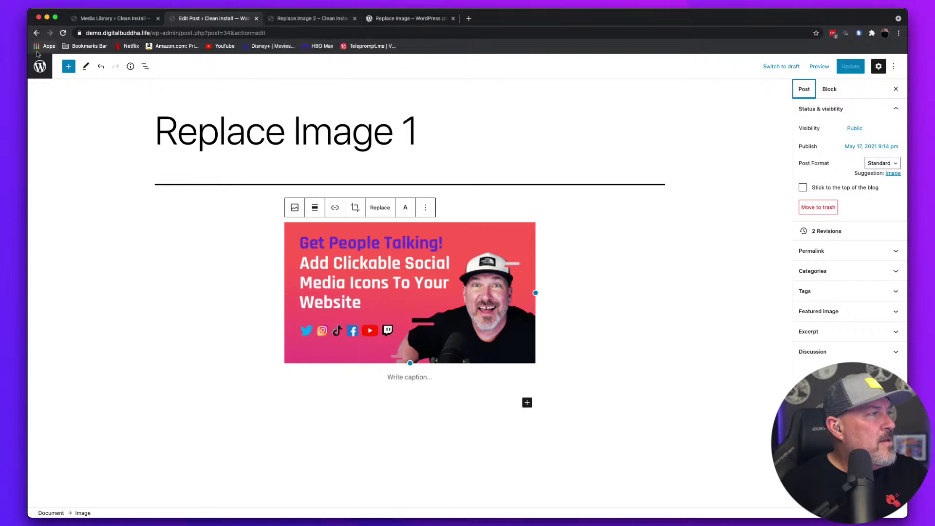
# From the posts list, reopen the live Replace Image 1 and Replace Image 2 posts in fresh browser tabs and compare their images
pyautogui.click(40, 69)
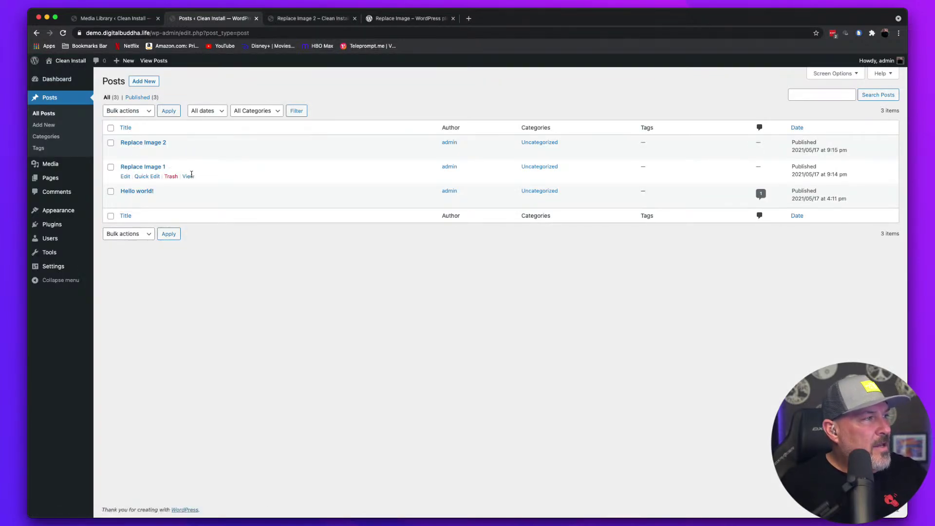
pyautogui.rightClick(192, 174)
pyautogui.click(214, 180)
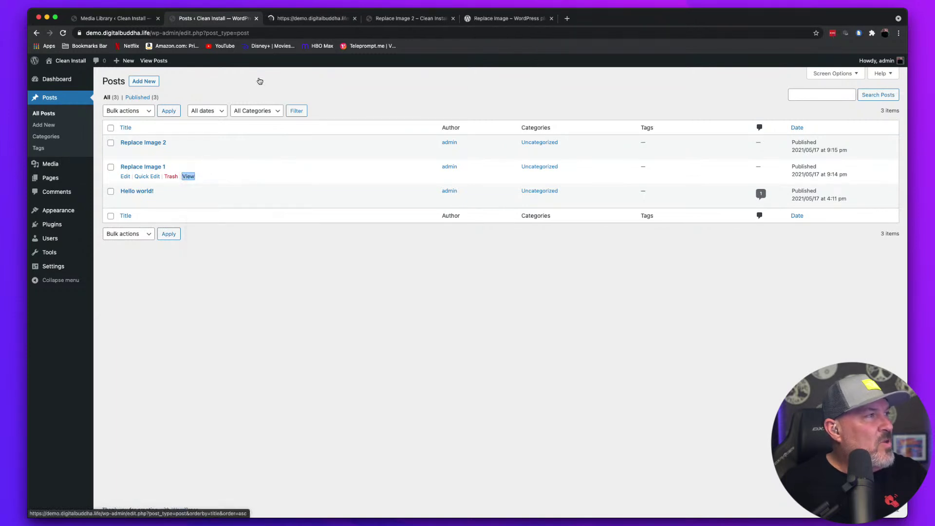
pyautogui.click(452, 20)
pyautogui.click(452, 19)
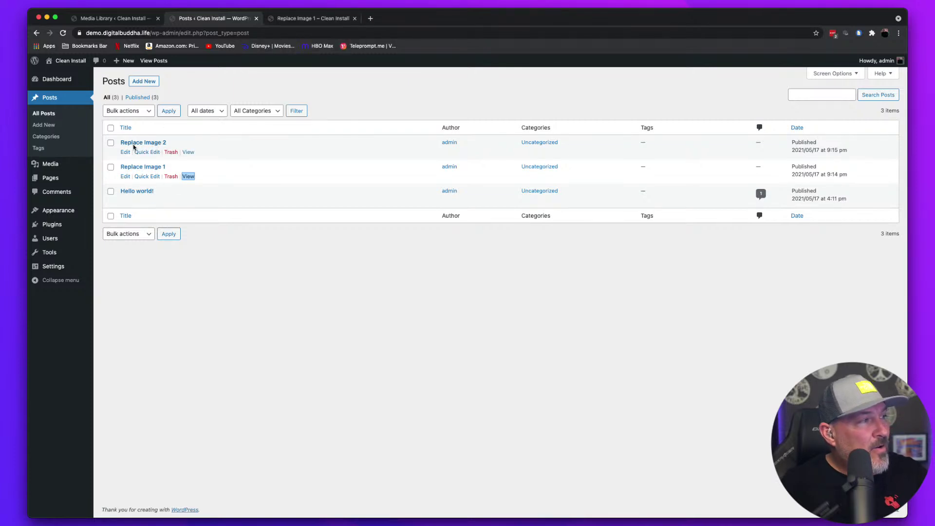
pyautogui.rightClick(192, 154)
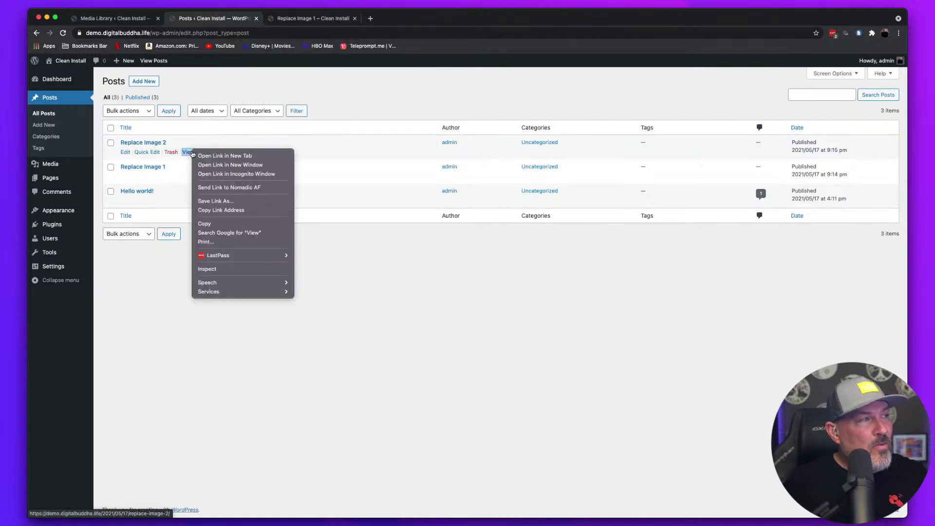
pyautogui.click(203, 155)
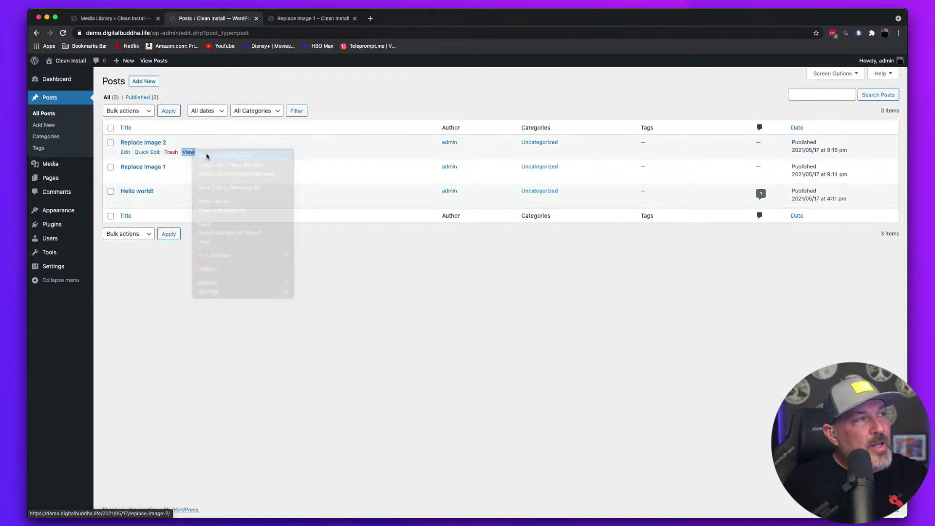
pyautogui.click(327, 20)
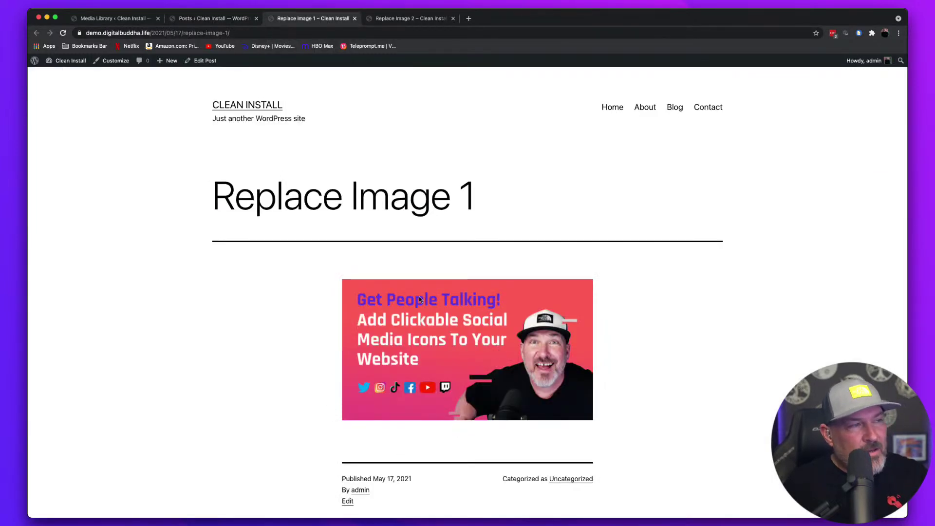
pyautogui.click(402, 20)
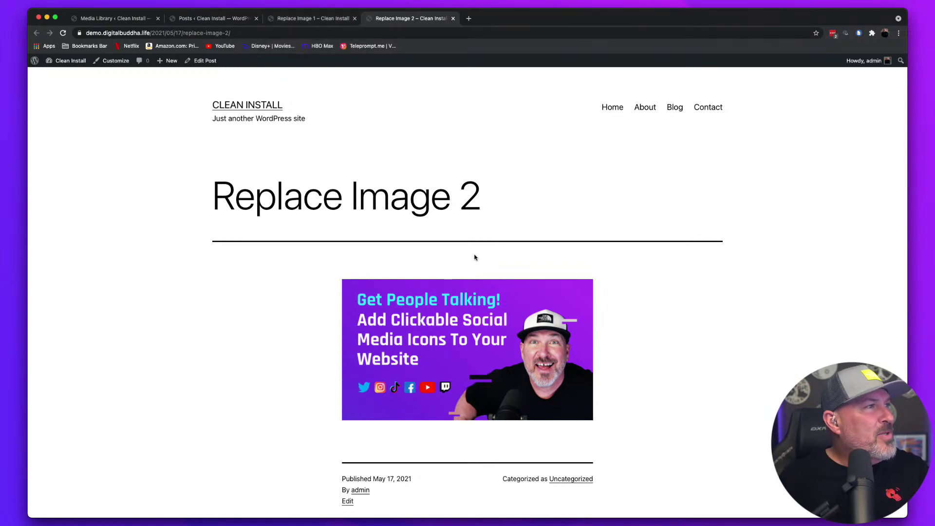
# Open the Replace Image 2 post for editing and inspect the purple db_yt_get_people_talking_v1.png attachment in the Media Library
pyautogui.click(205, 61)
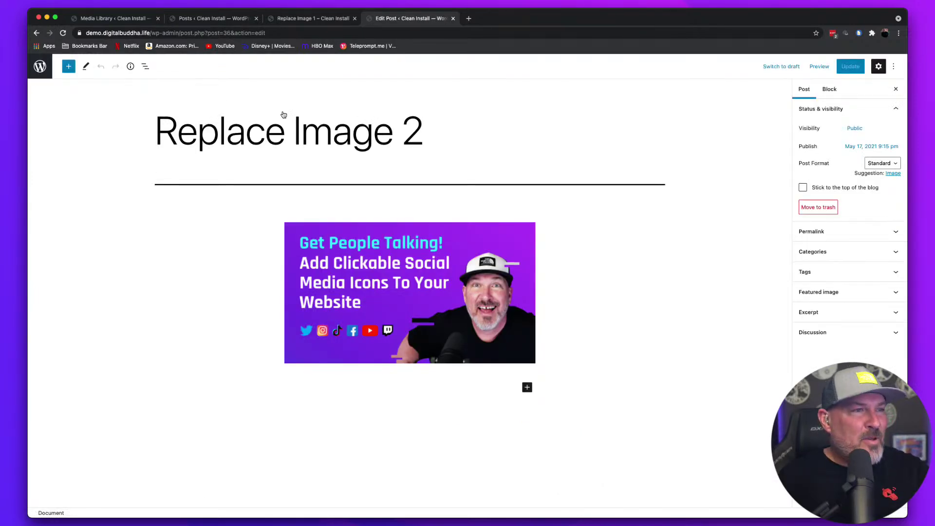
pyautogui.click(437, 267)
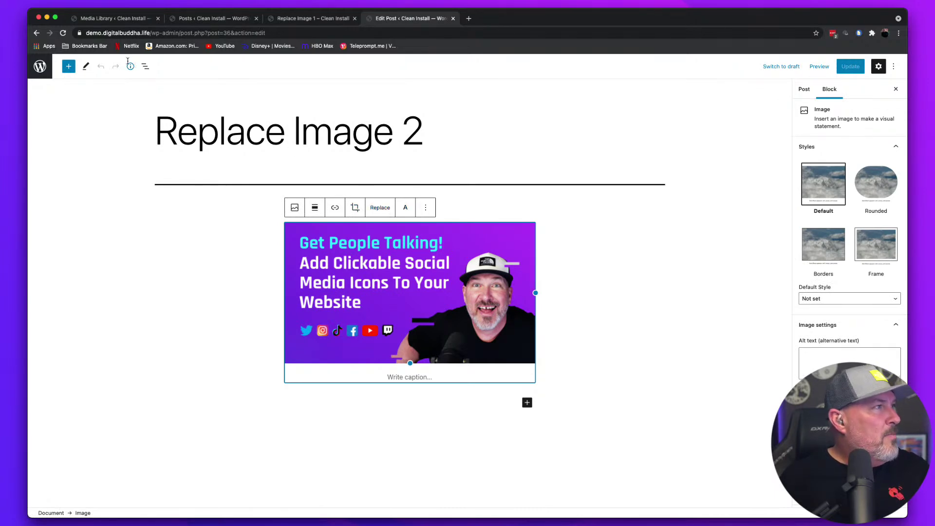
pyautogui.click(112, 19)
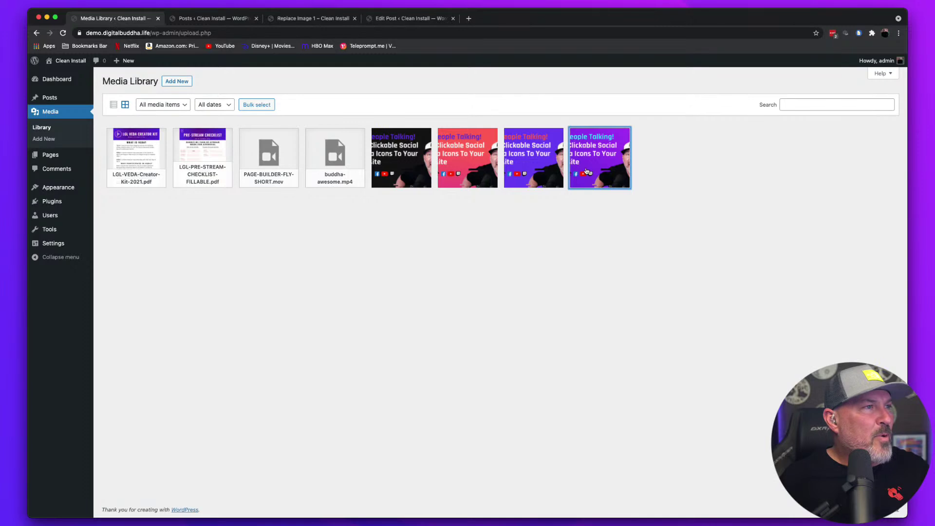
pyautogui.click(602, 164)
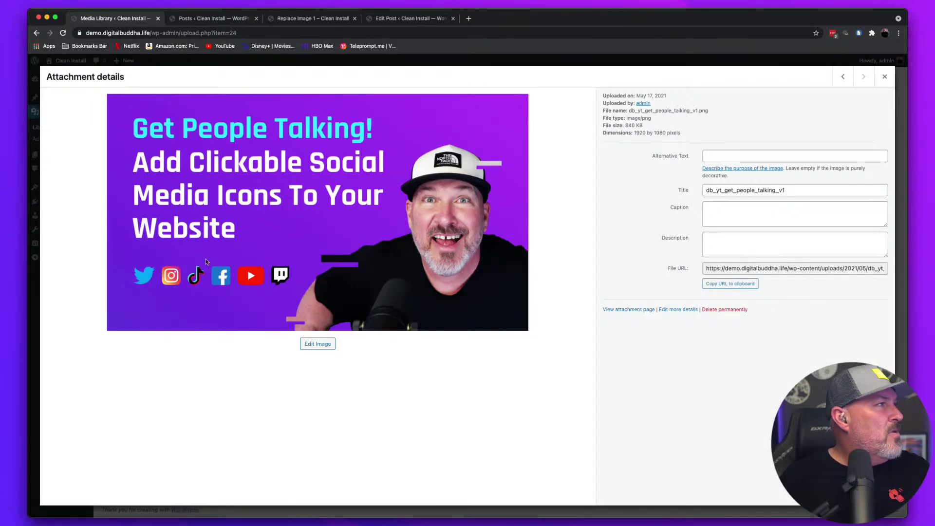
pyautogui.click(885, 77)
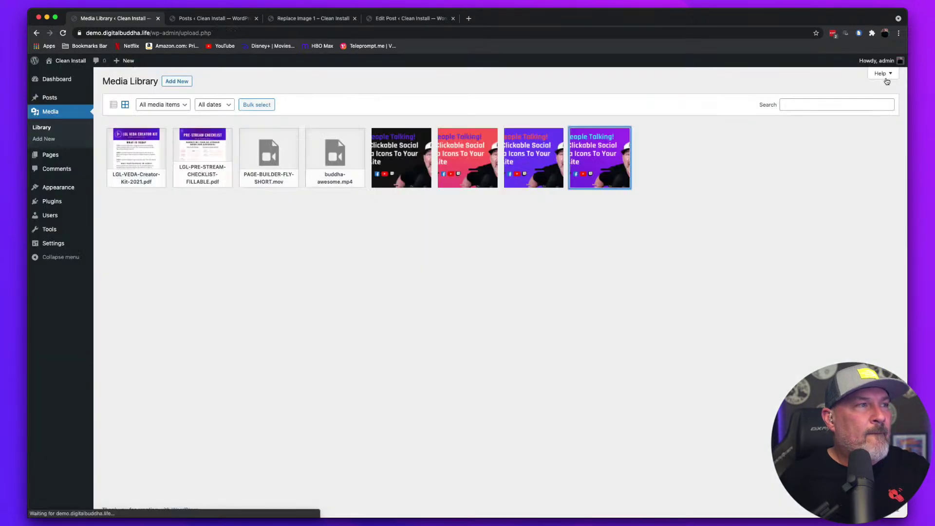
pyautogui.rightClick(604, 154)
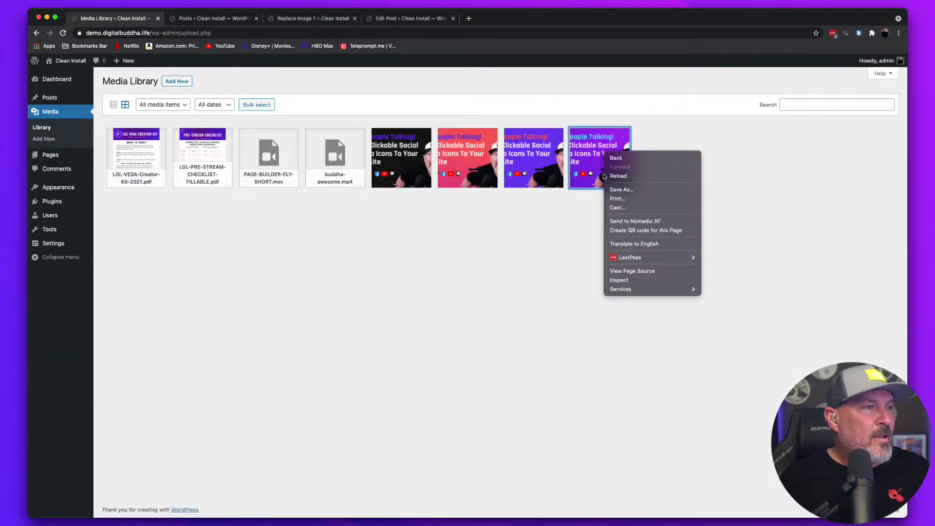
pyautogui.click(557, 319)
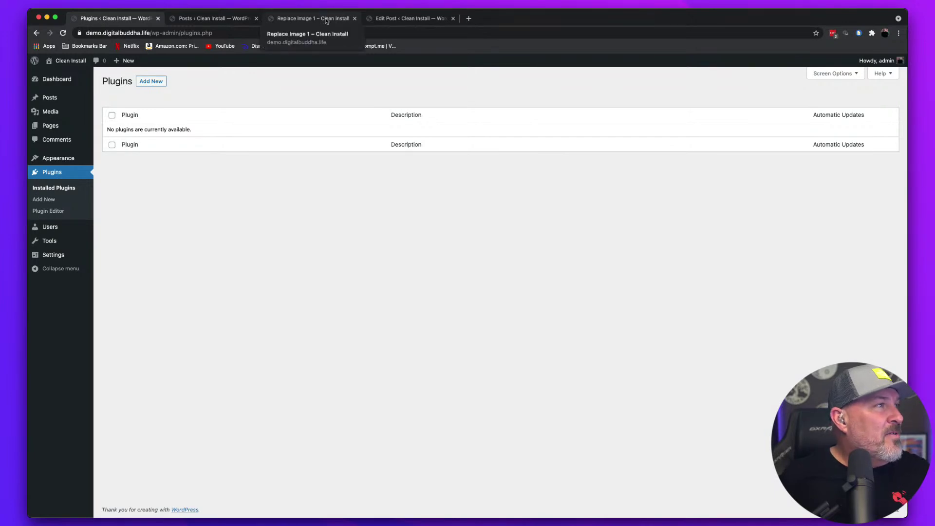
# Search the plugin directory for "replace image", then install and activate the Replace Image plugin by Aspen Grove Studios
pyautogui.click(145, 82)
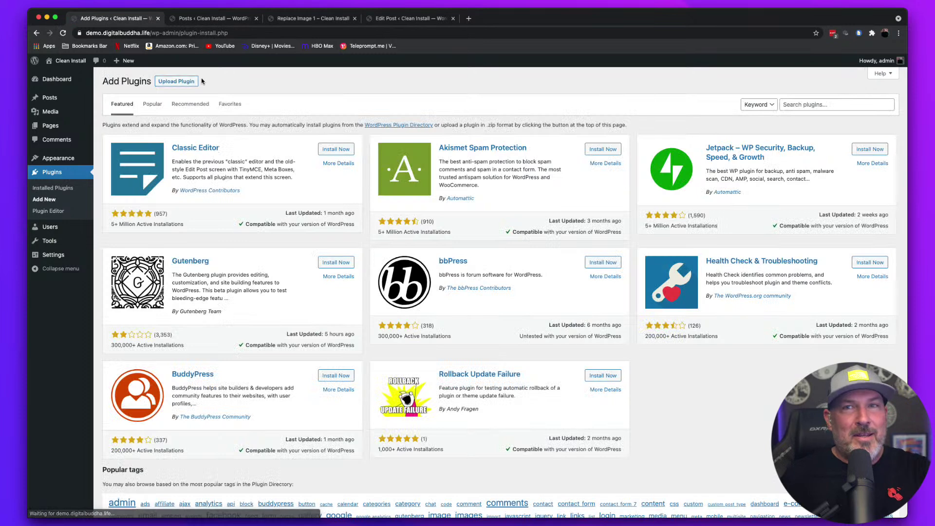
pyautogui.click(817, 107)
pyautogui.write('replace image')
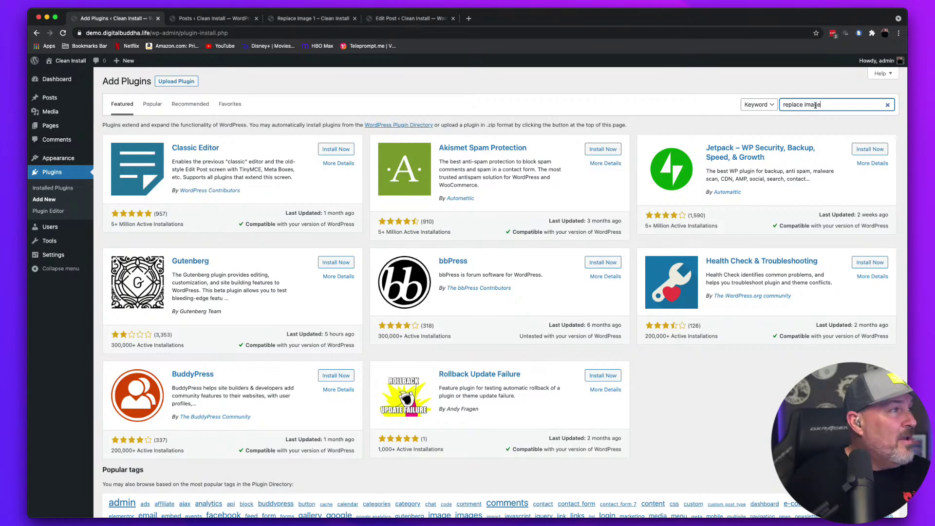
pyautogui.press('Return')
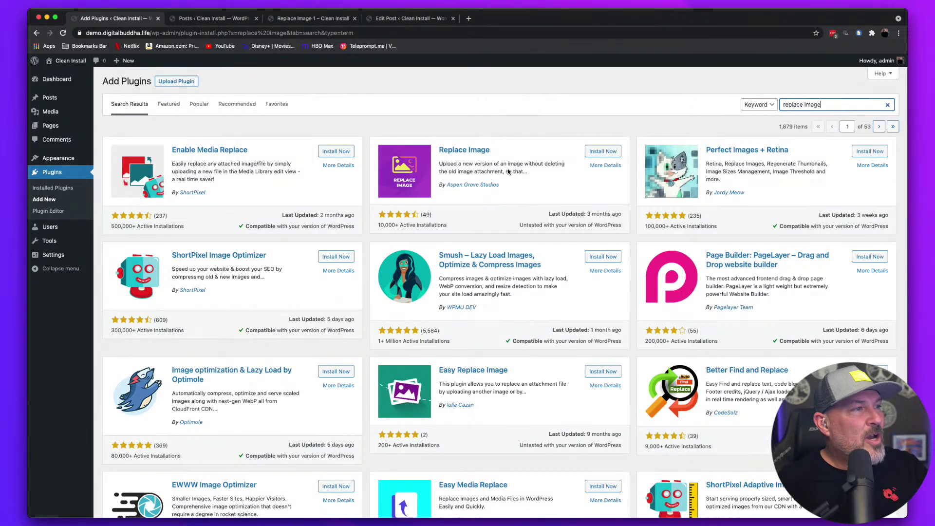
pyautogui.click(601, 153)
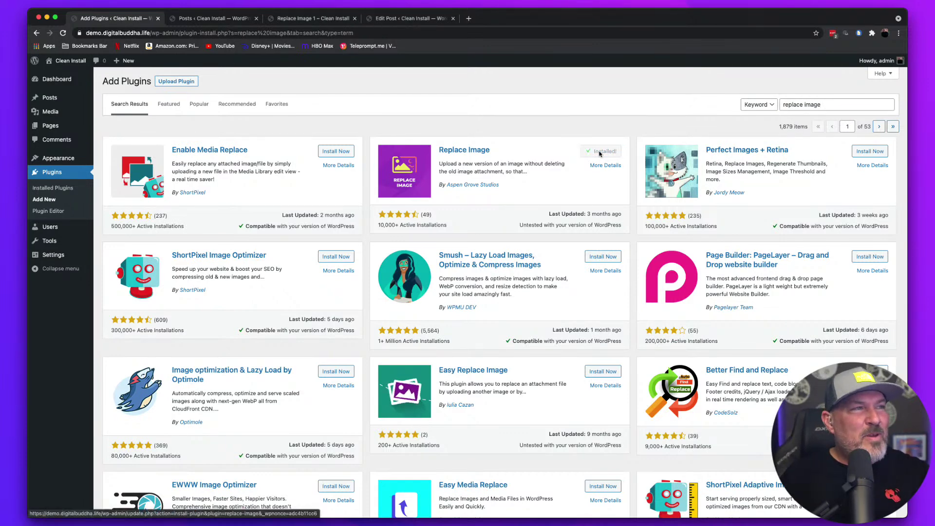
pyautogui.click(607, 152)
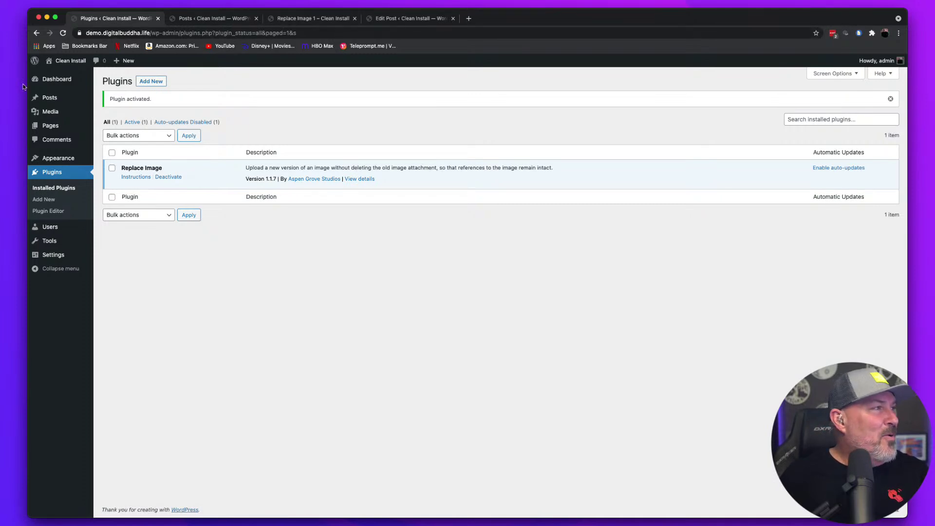
# Change the image in the Replace Image 1 post to db_yt_get_people_talking_v1.png, update the post and close its editor tab
pyautogui.click(51, 97)
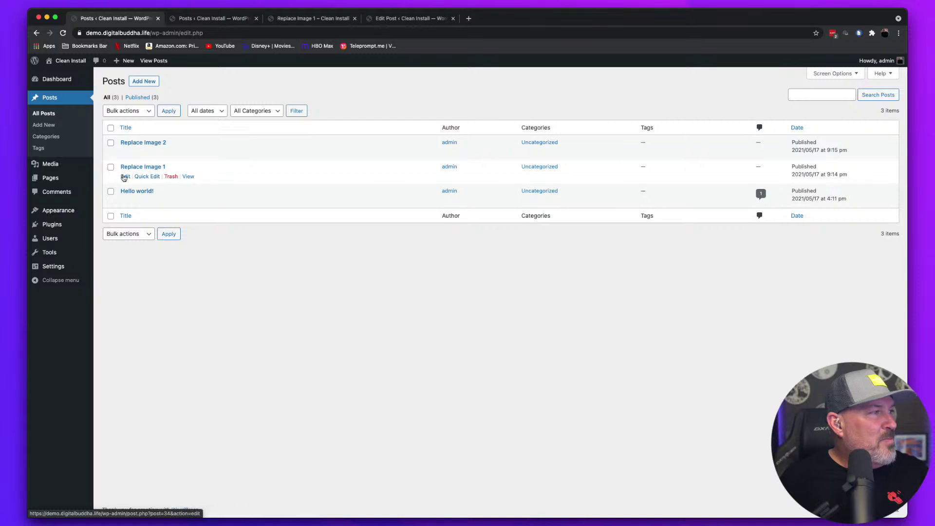
pyautogui.click(317, 21)
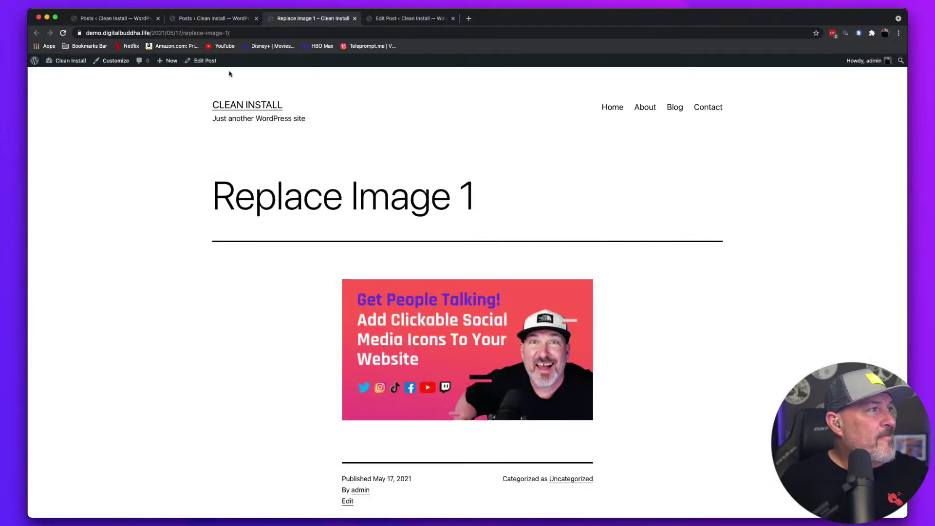
pyautogui.click(204, 61)
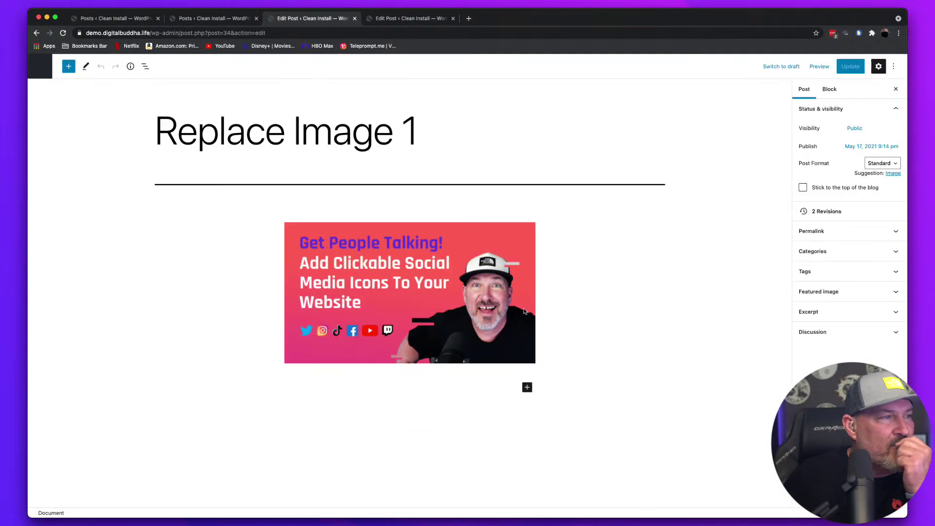
pyautogui.click(468, 294)
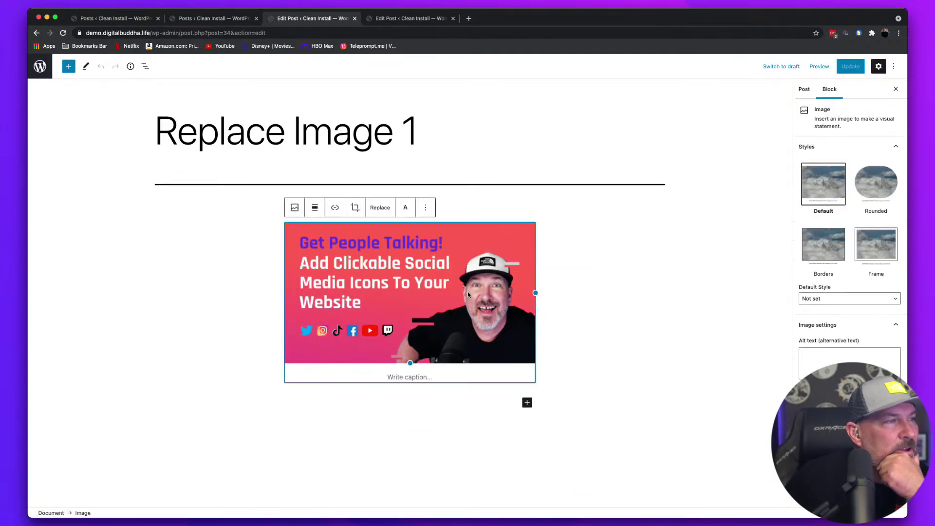
pyautogui.click(383, 209)
pyautogui.click(412, 237)
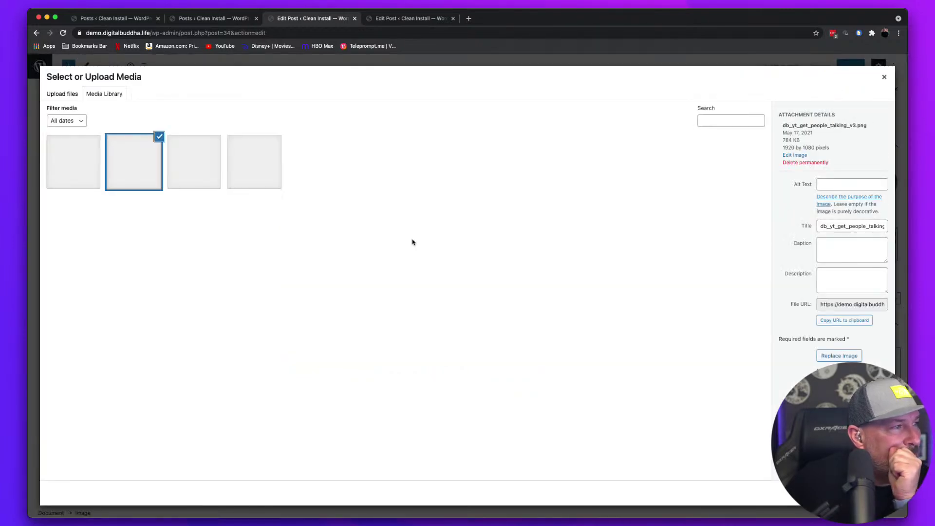
pyautogui.click(259, 157)
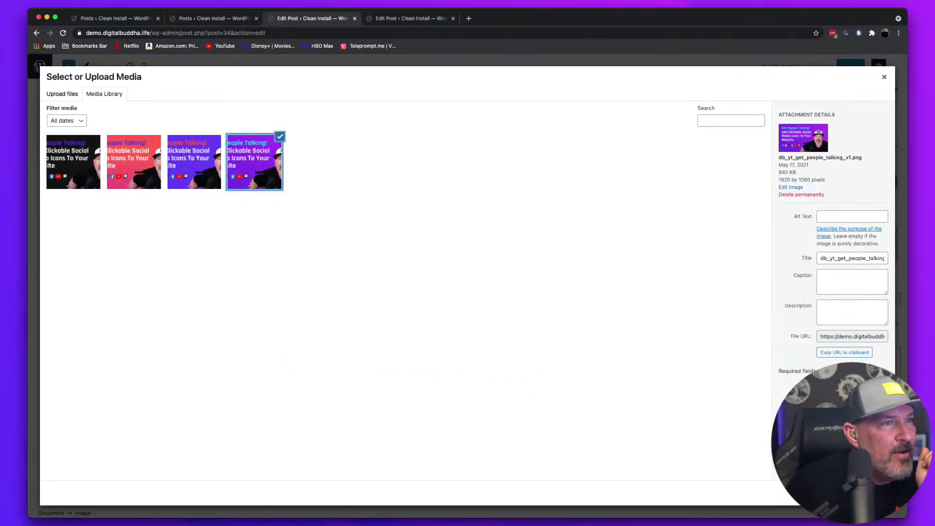
pyautogui.click(872, 493)
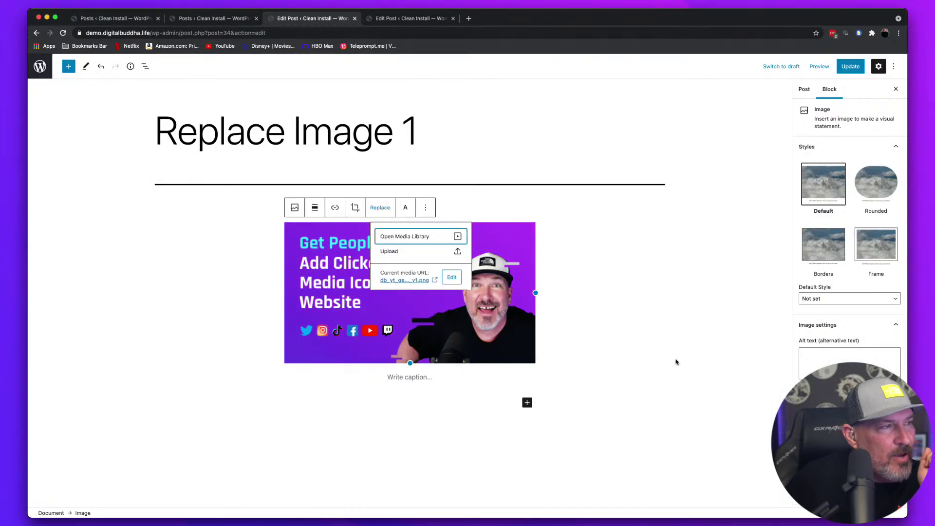
pyautogui.click(848, 67)
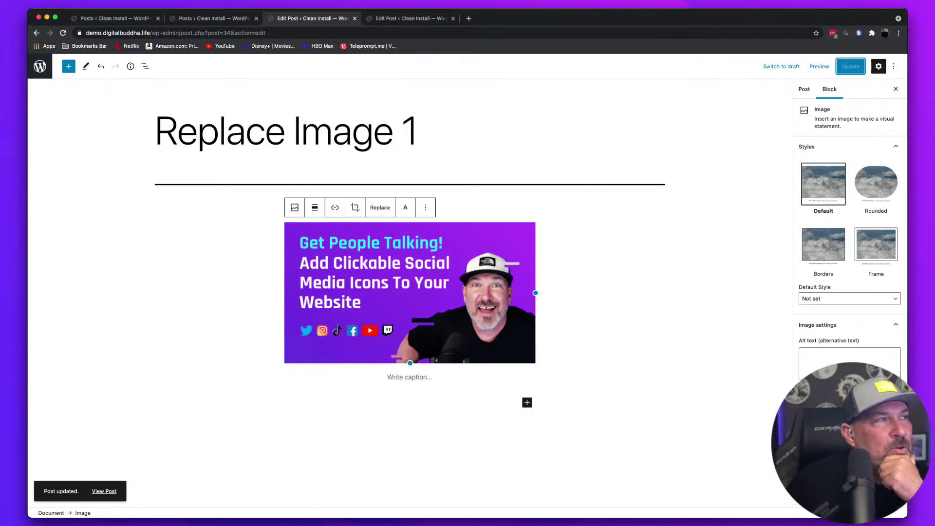
pyautogui.click(355, 18)
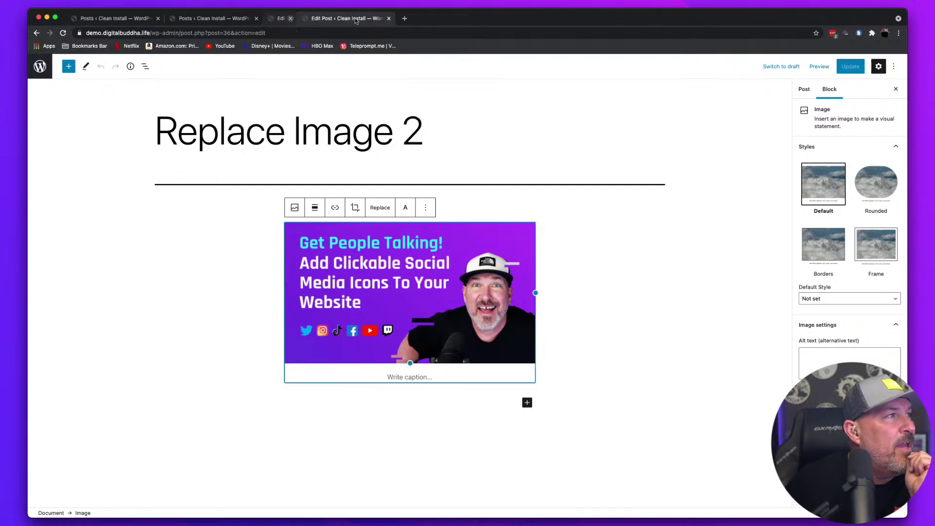
# Close the remaining post editor tabs and open the details of the purple db_yt_get_people_talking_v1.png attachment in the Media Library
pyautogui.click(355, 19)
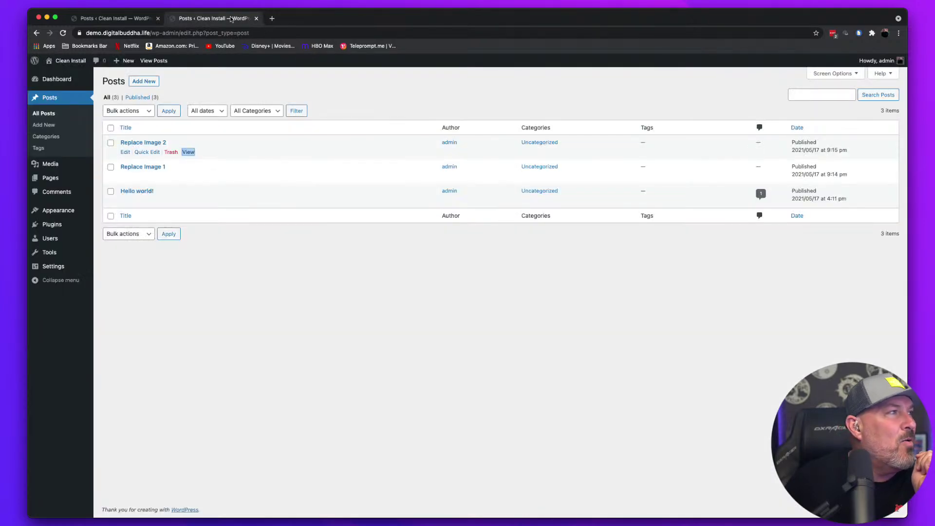
pyautogui.click(50, 165)
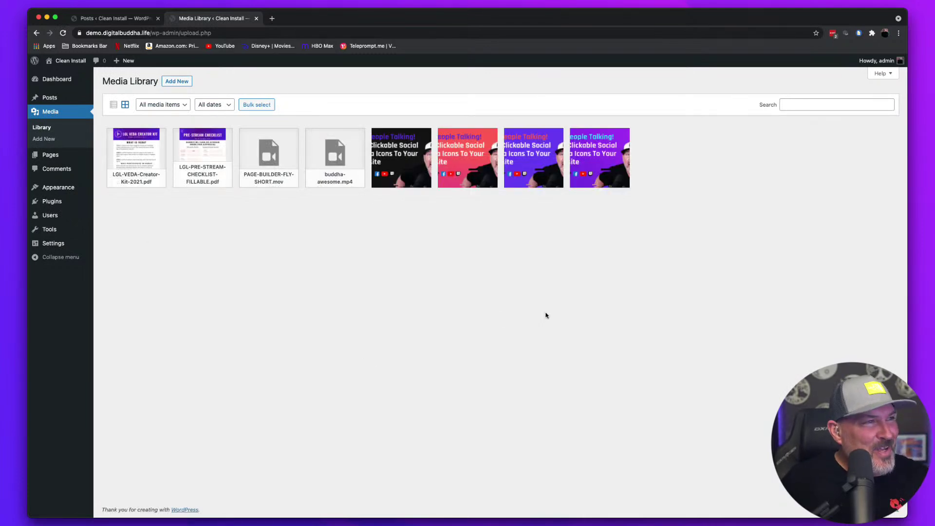
pyautogui.click(611, 176)
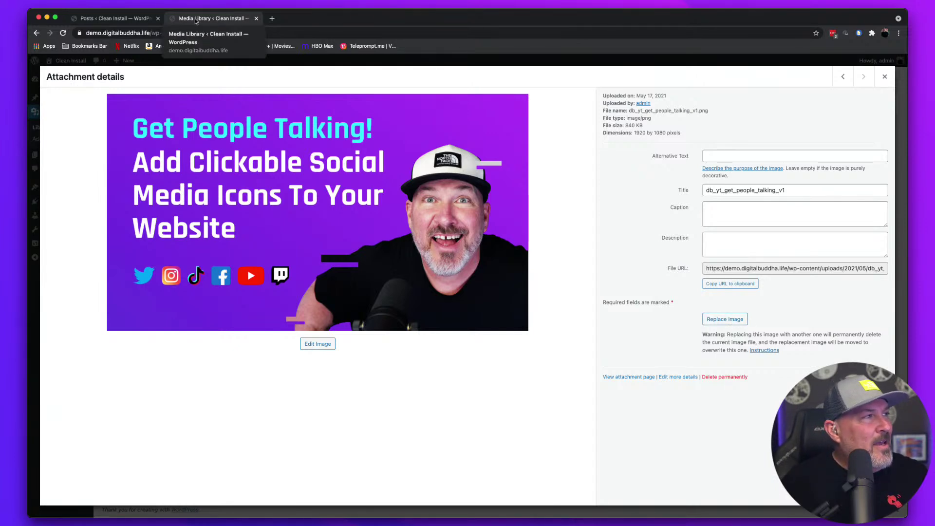
# Open the live Replace Image 2 and Replace Image 1 posts in separate tabs and compare their images before the replacement
pyautogui.click(122, 18)
pyautogui.moveTo(151, 151)
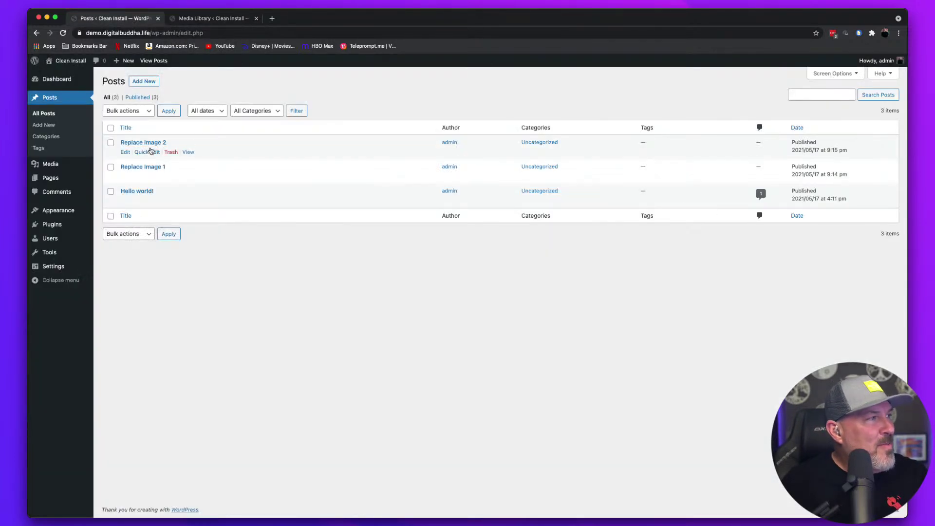
pyautogui.rightClick(184, 154)
pyautogui.click(204, 156)
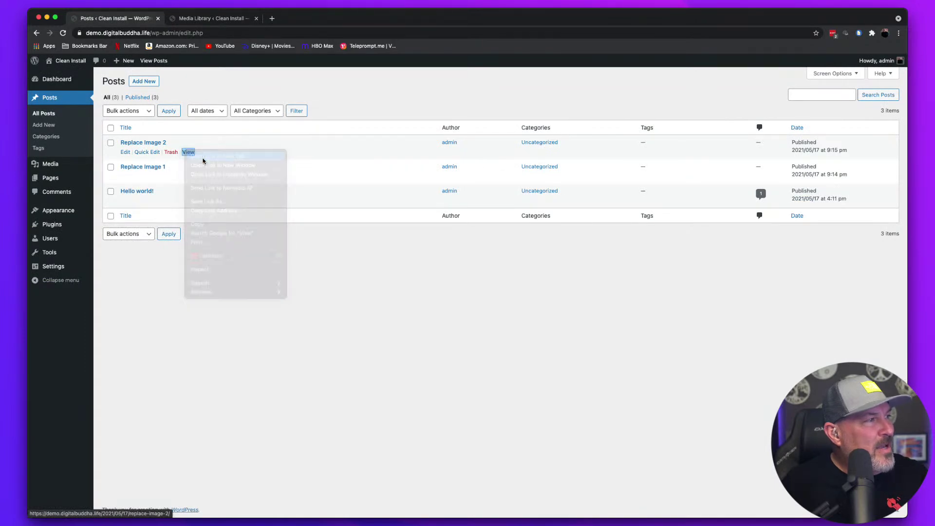
pyautogui.rightClick(188, 176)
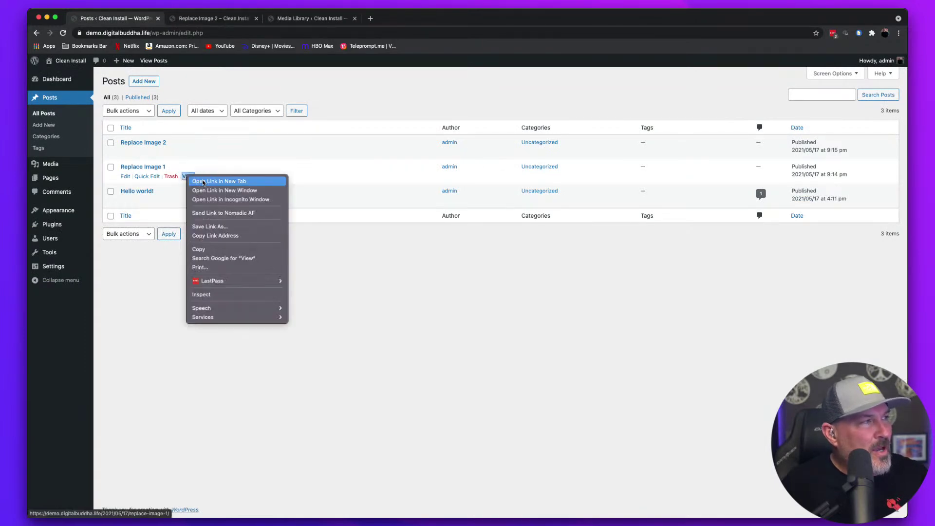
pyautogui.click(203, 181)
pyautogui.click(304, 18)
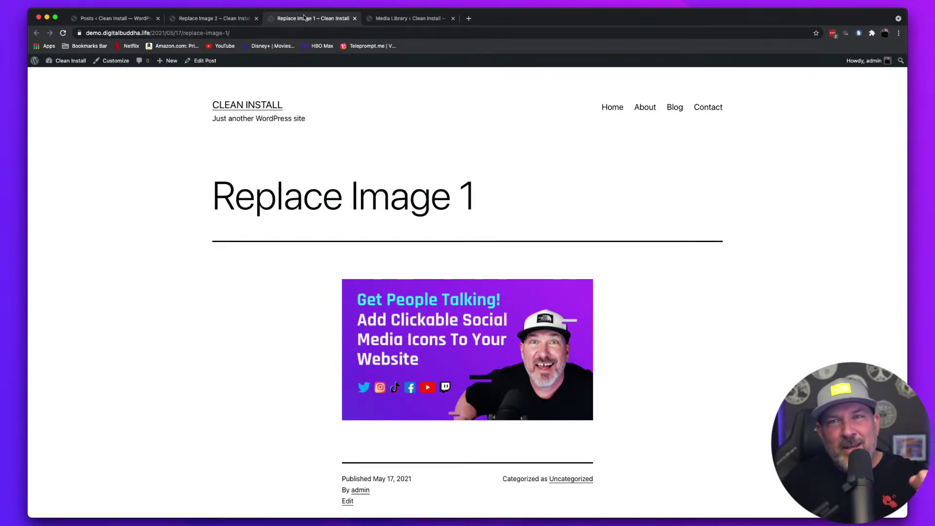
pyautogui.click(229, 18)
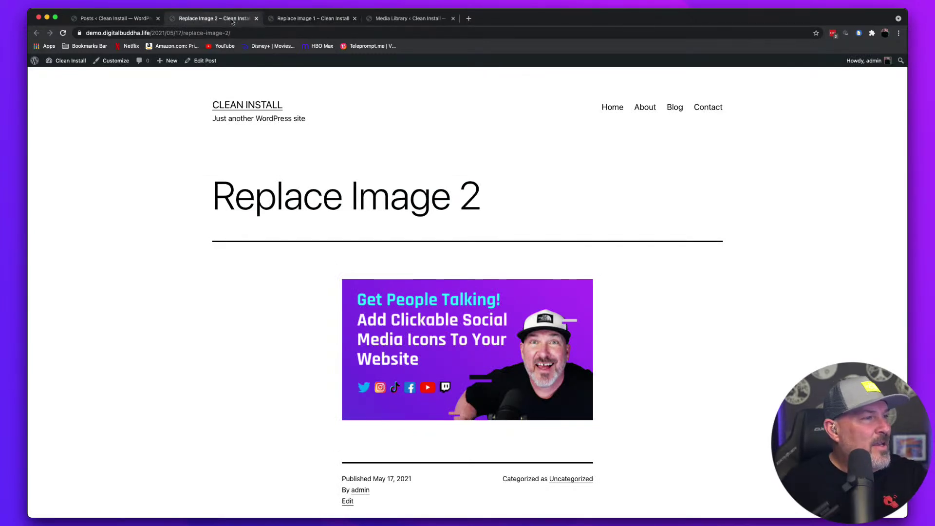
pyautogui.click(307, 19)
# Replace the db_yt_get_people_talking_v1.png attachment with the red db_yt_get_people_talking_v3.png from the Media Library and return to the library overview
pyautogui.click(408, 18)
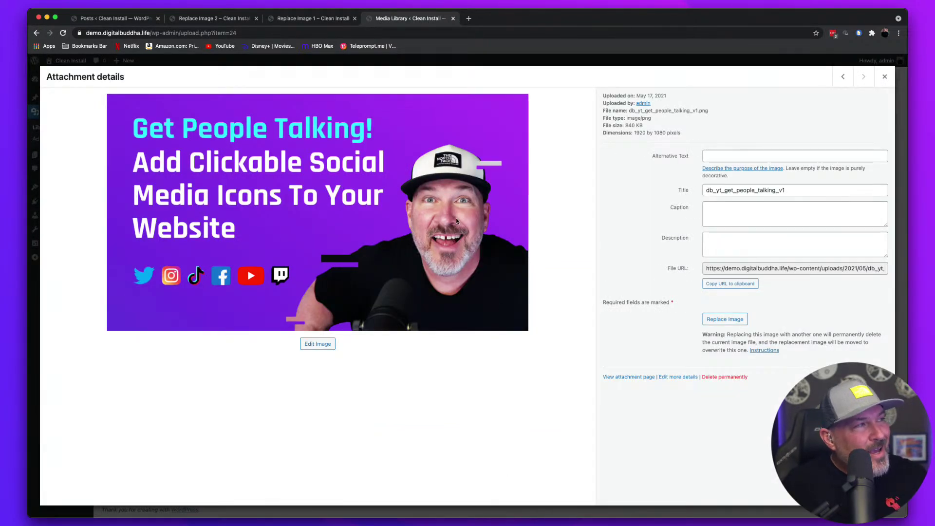
pyautogui.click(726, 320)
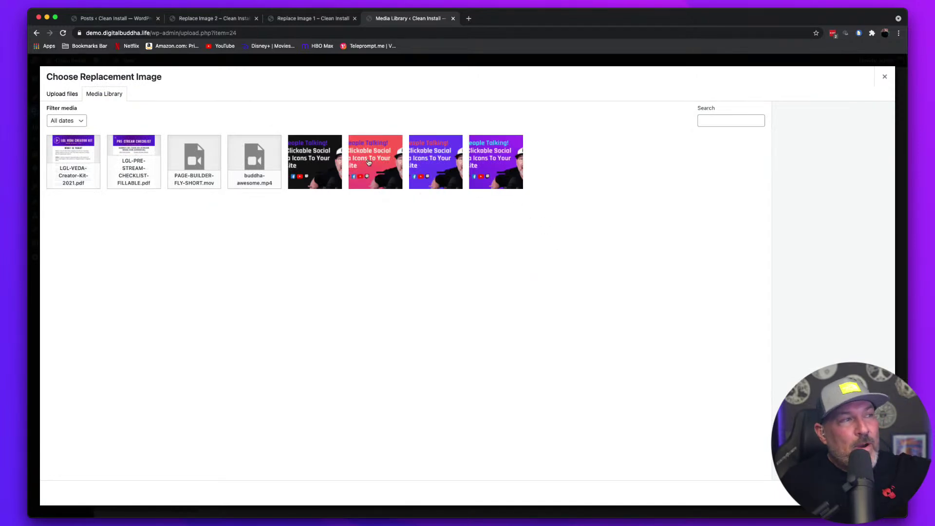
pyautogui.click(369, 163)
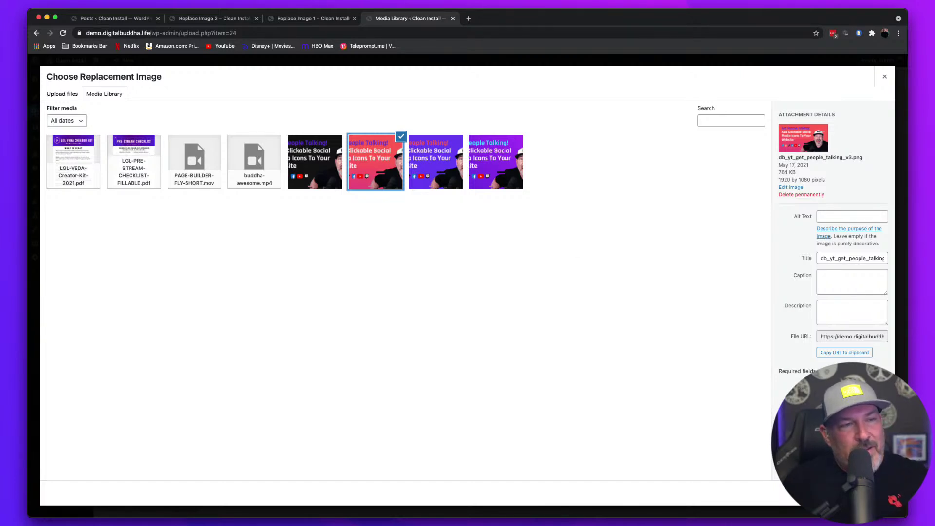
pyautogui.press('Escape')
pyautogui.press('Escape')
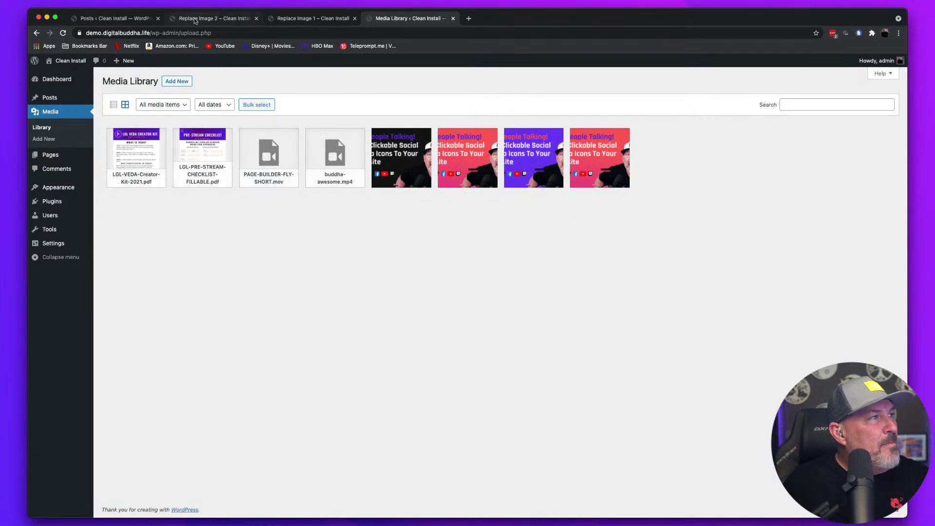
# Close the old live post tabs, reopen Replace Image 1 and Replace Image 2 from the posts list, and check their images after the replacement
pyautogui.click(255, 19)
pyautogui.click(255, 19)
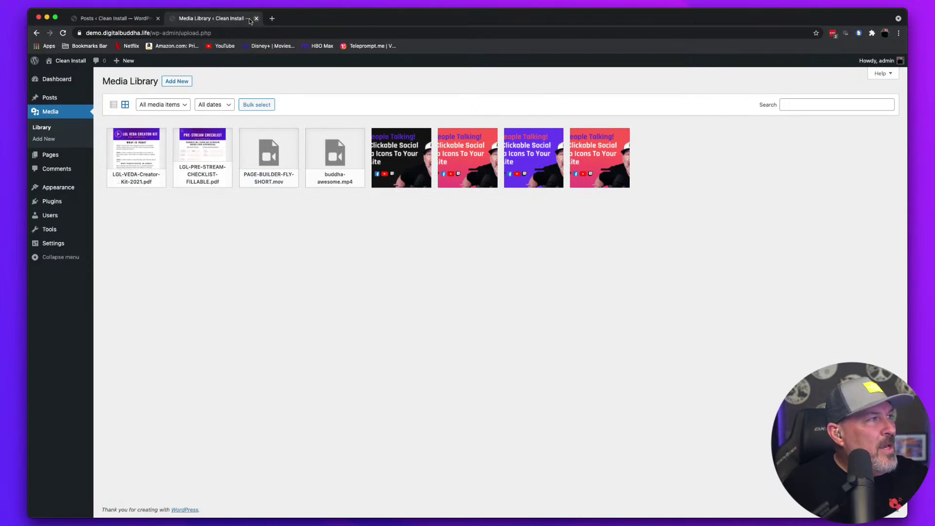
pyautogui.click(100, 18)
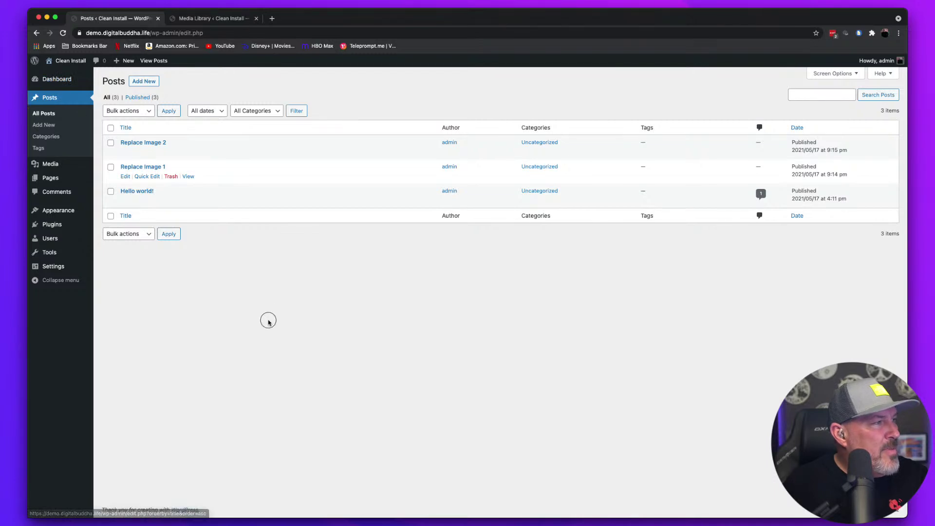
pyautogui.click(56, 101)
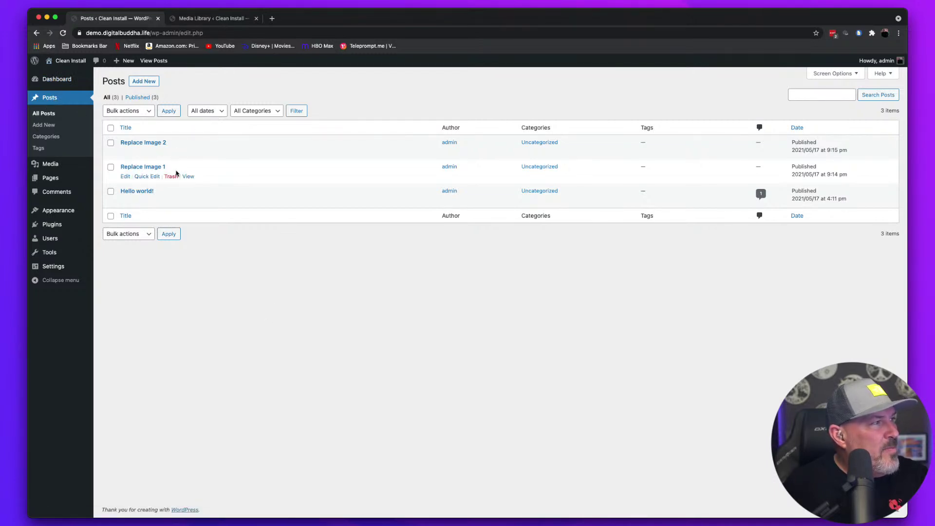
pyautogui.rightClick(185, 177)
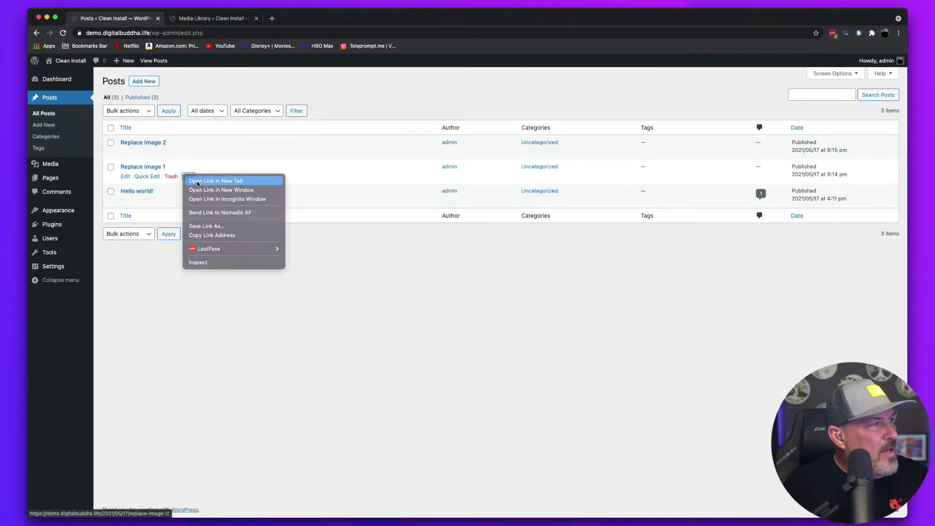
pyautogui.click(196, 182)
pyautogui.rightClick(188, 152)
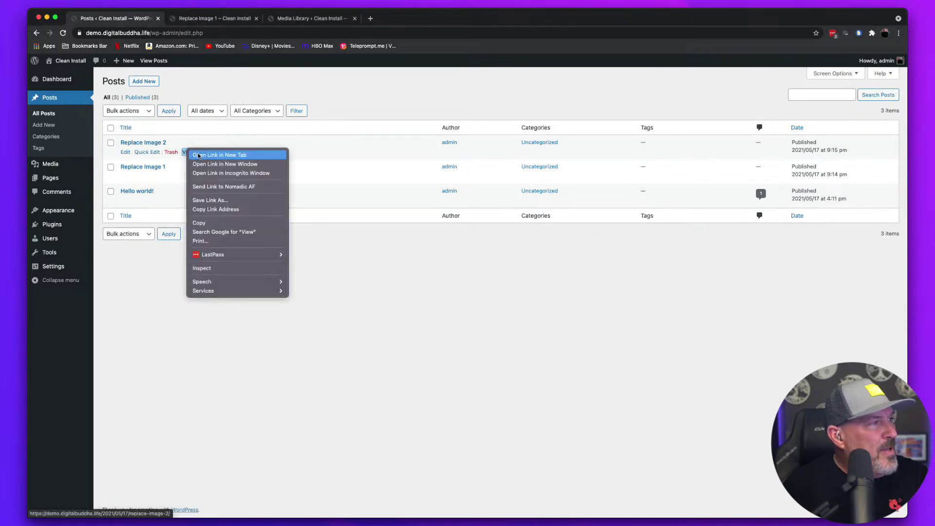
pyautogui.click(199, 156)
pyautogui.click(217, 18)
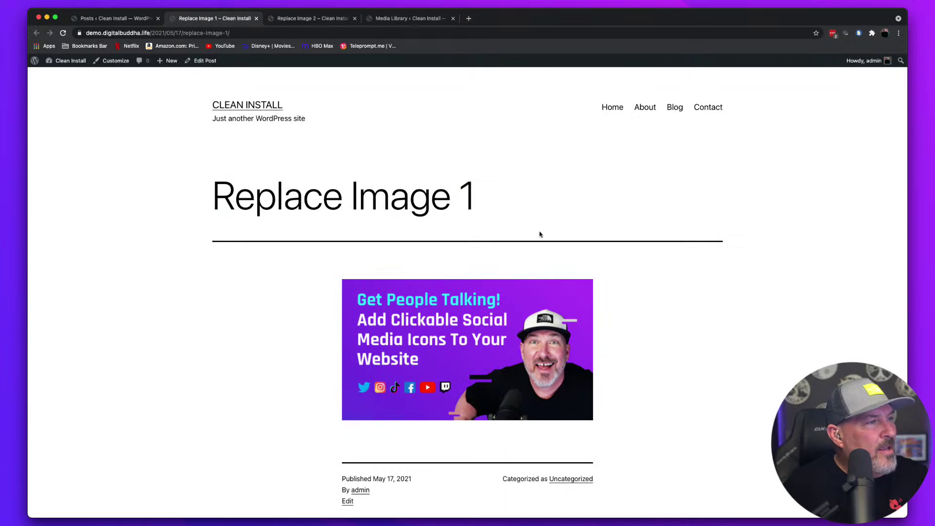
pyautogui.click(327, 19)
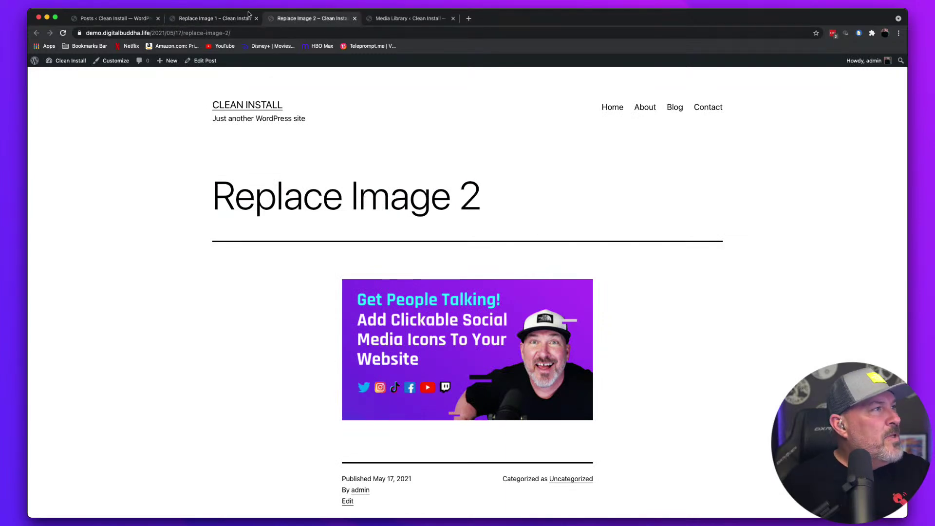
# Reload the Media Library, inspect the replaced db_yt_get_people_talking_v1.png attachment, and close both live post tabs
pyautogui.click(117, 18)
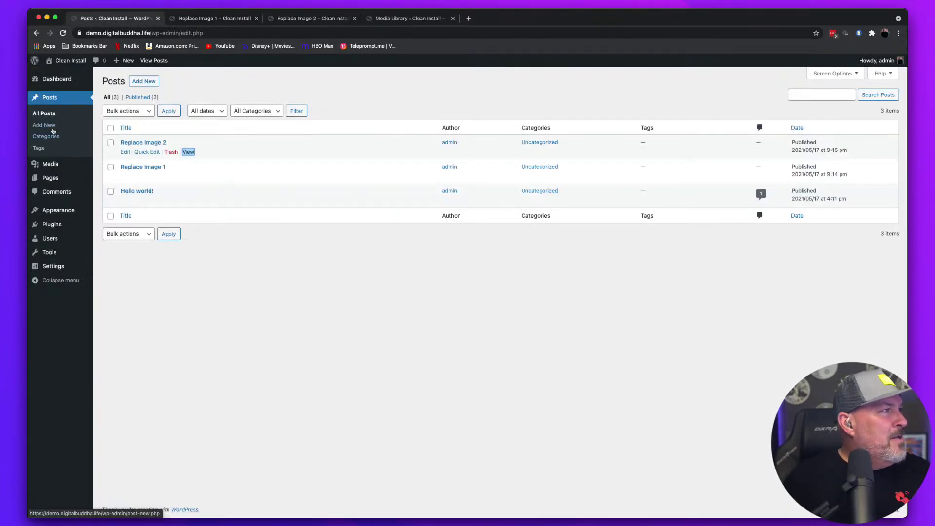
pyautogui.click(50, 164)
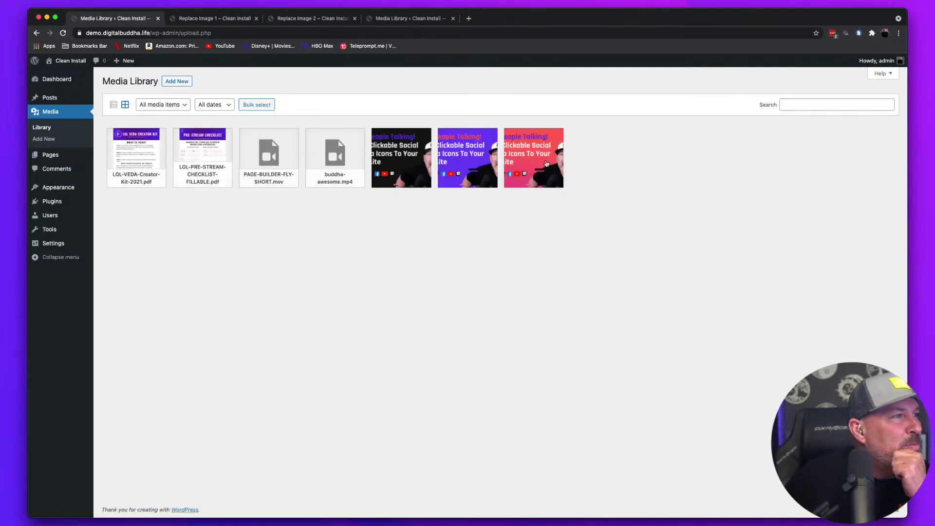
pyautogui.click(547, 164)
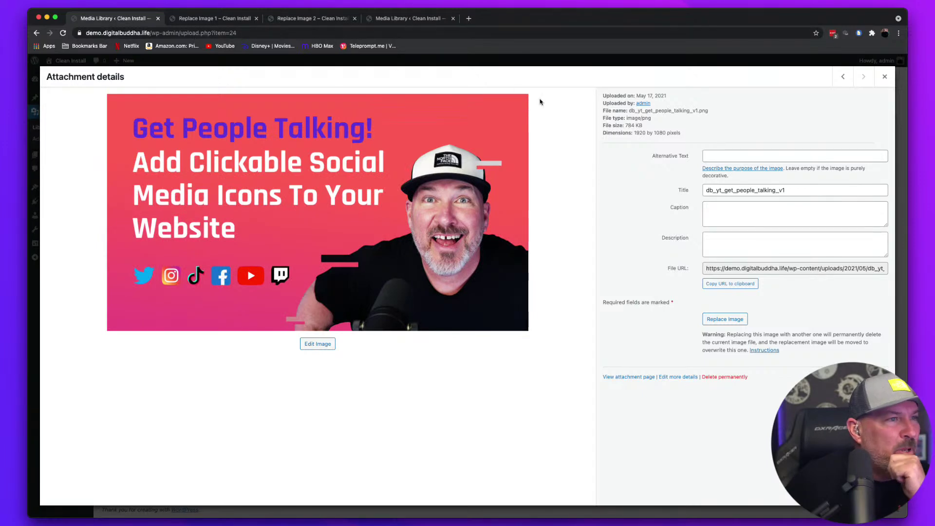
pyautogui.click(253, 21)
pyautogui.click(255, 19)
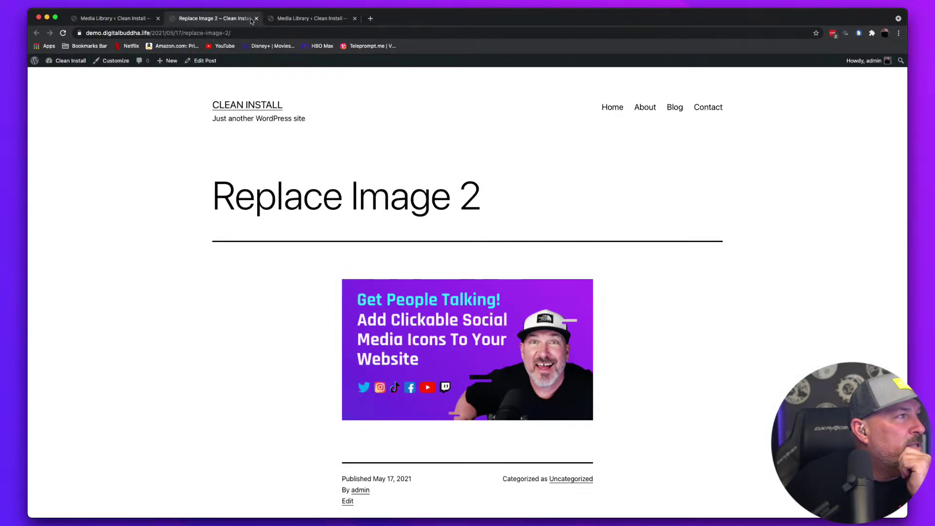
pyautogui.click(257, 19)
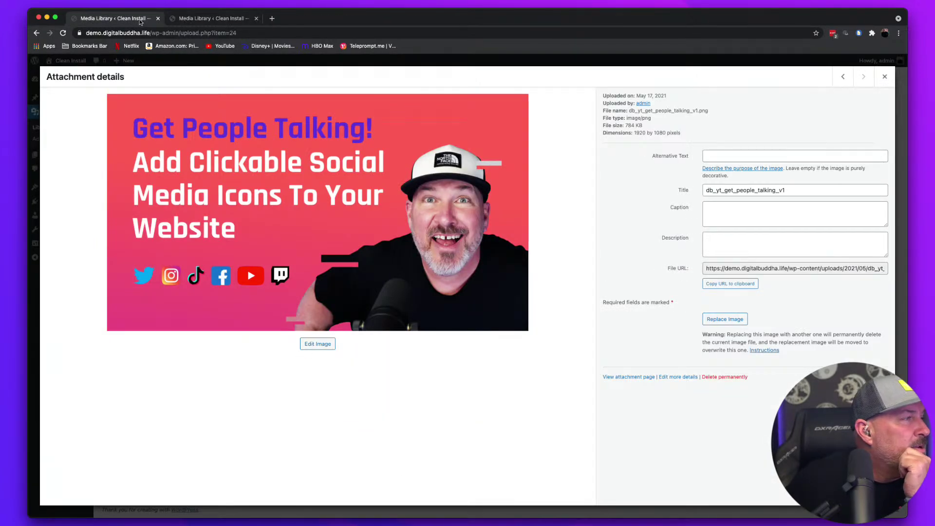
pyautogui.press('Escape')
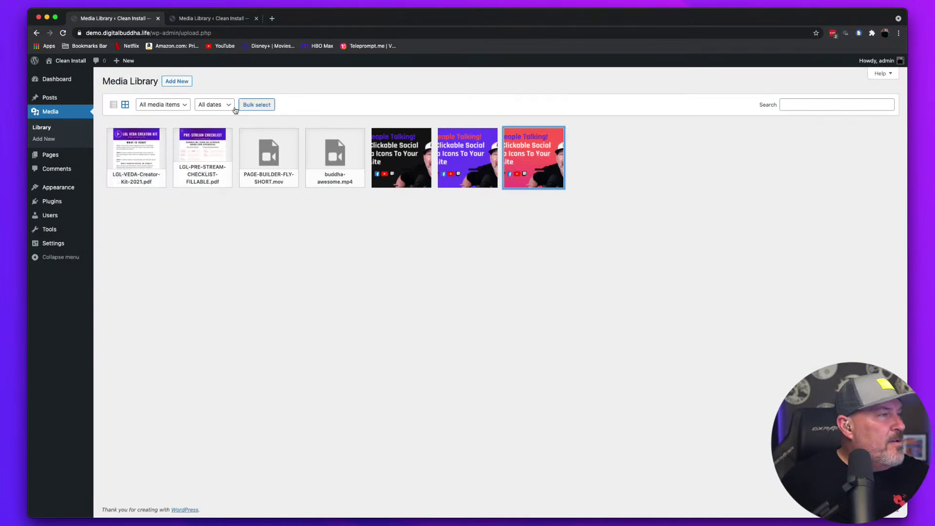
# View the live Replace Image 1 post from the posts list and reload the page to check its image
pyautogui.click(49, 98)
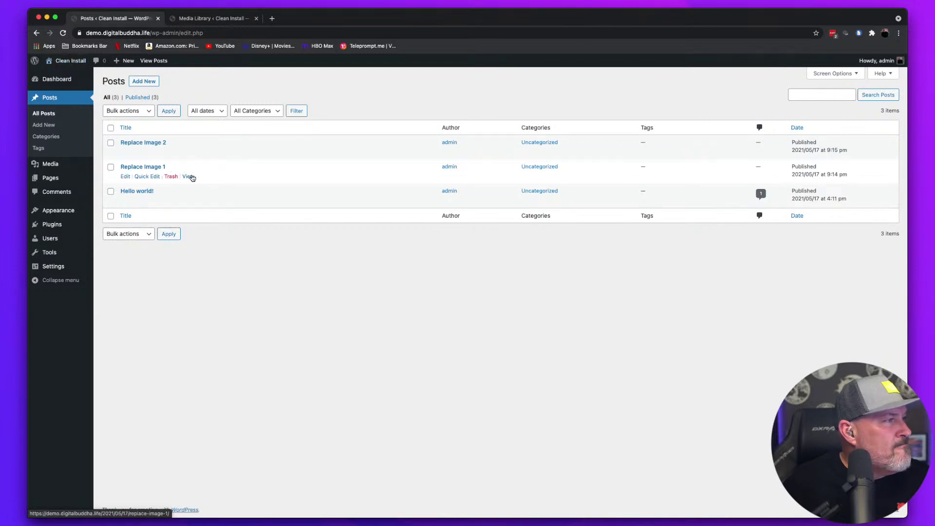
pyautogui.click(189, 177)
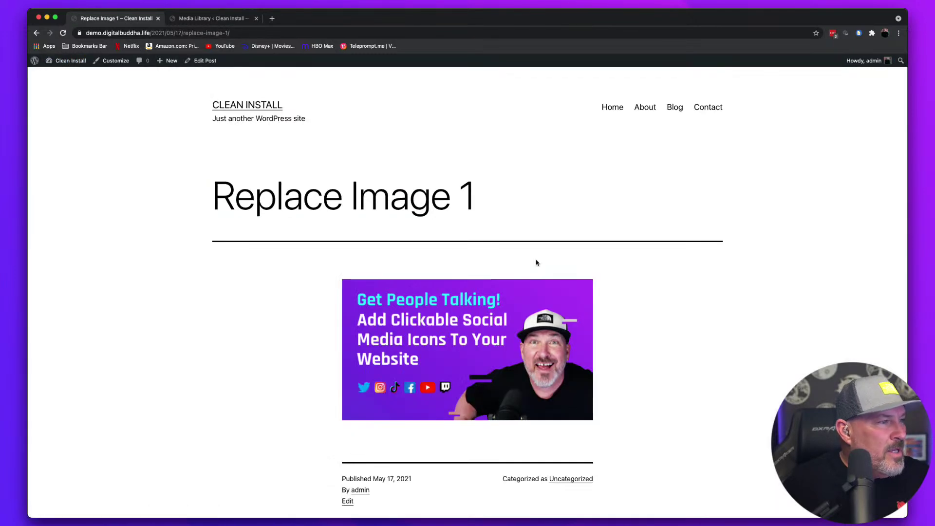
pyautogui.click(237, 326)
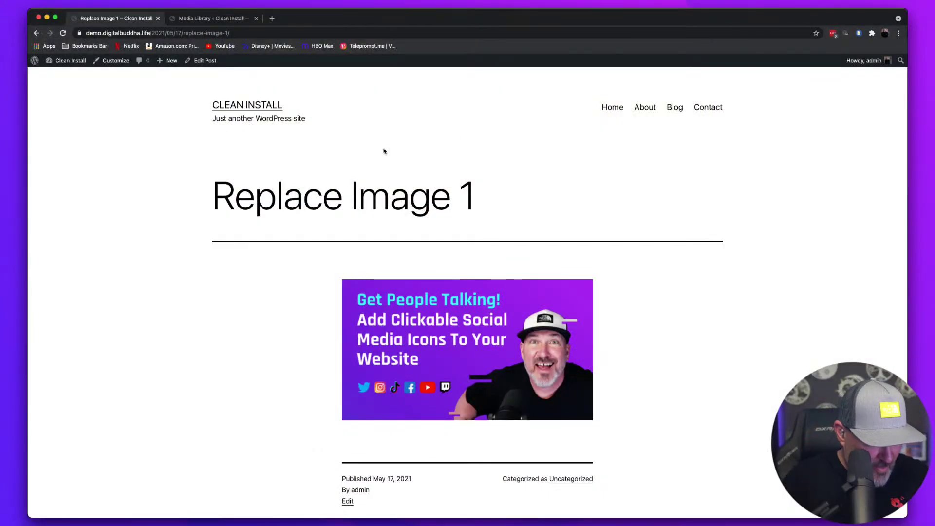
pyautogui.press('super+r')
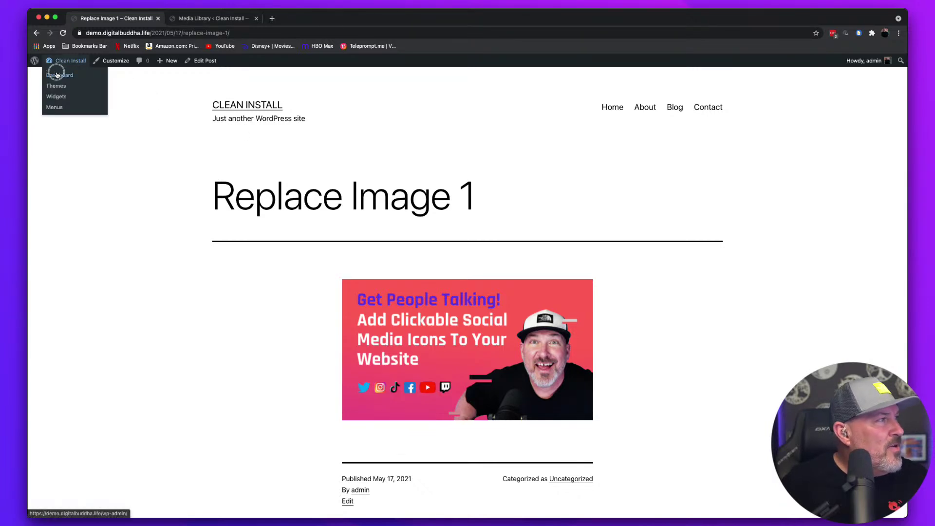
# Return to the posts list through the dashboard and view the live Replace Image 2 post in a new tab
pyautogui.click(57, 75)
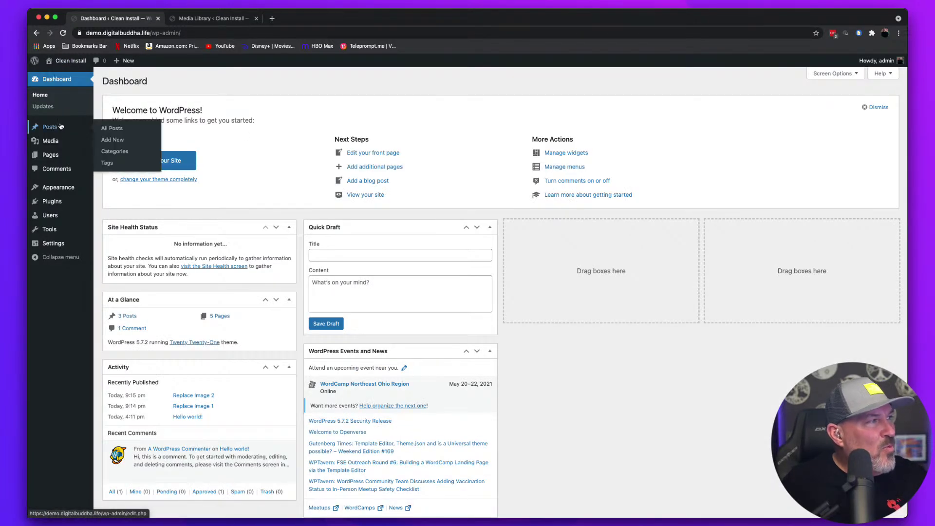
pyautogui.click(54, 129)
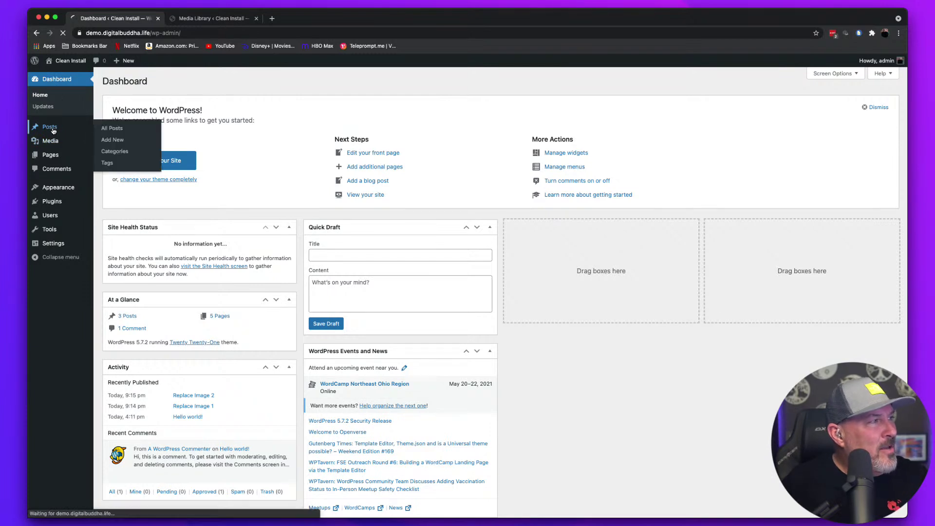
pyautogui.rightClick(190, 153)
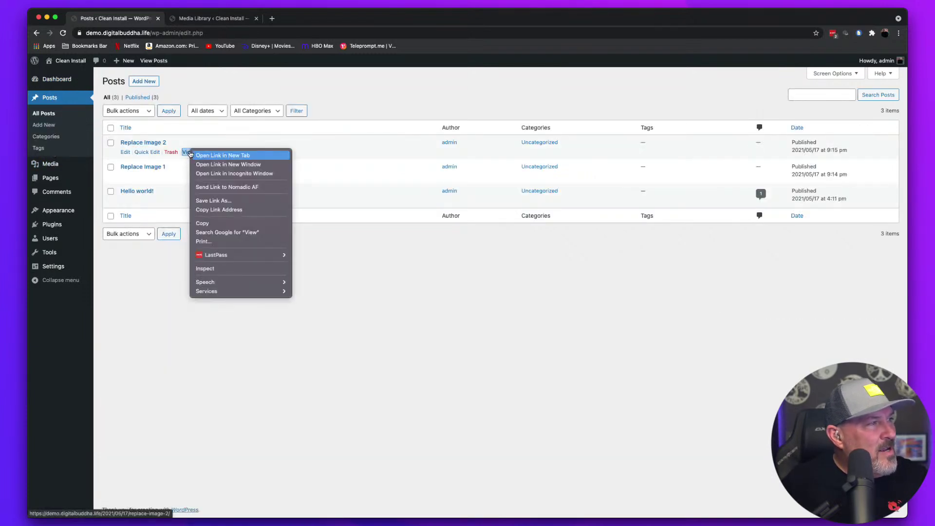
pyautogui.click(198, 155)
pyautogui.click(211, 19)
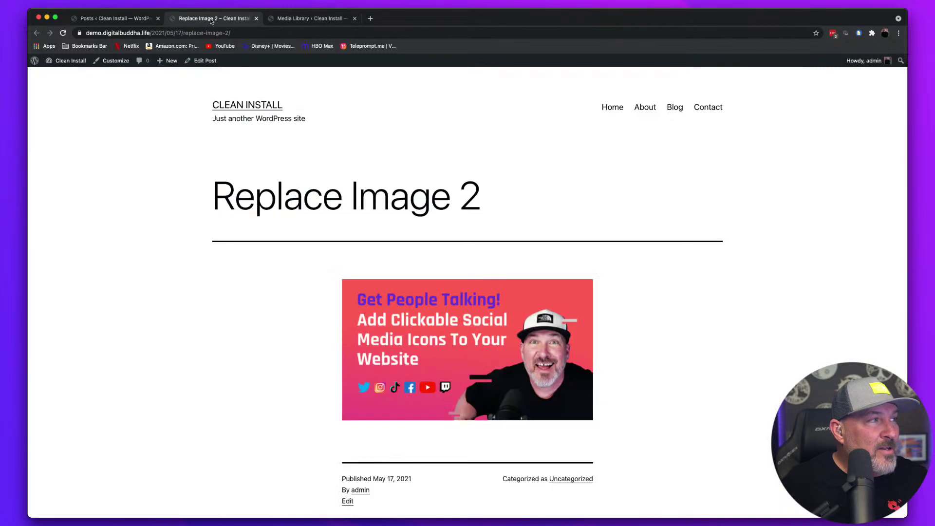
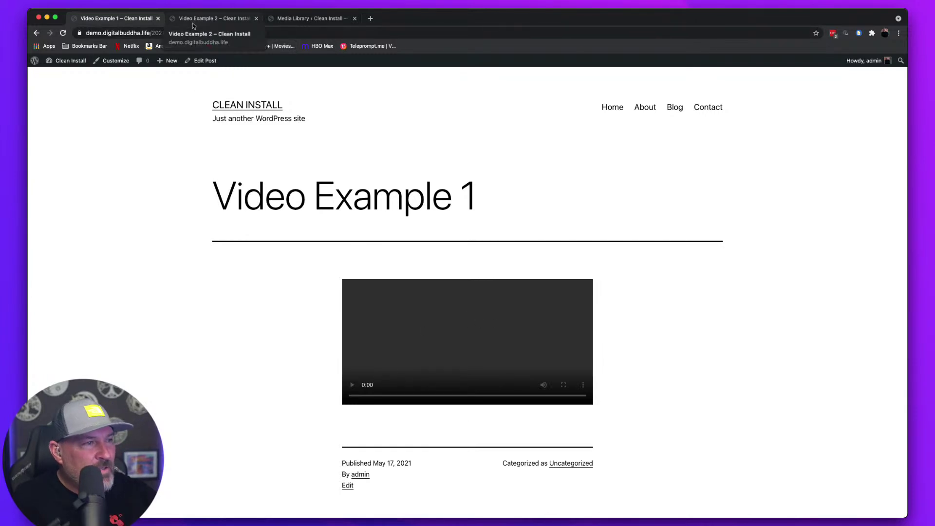
# Switch to the live Video Example 2 post to examine its embedded video
pyautogui.click(219, 18)
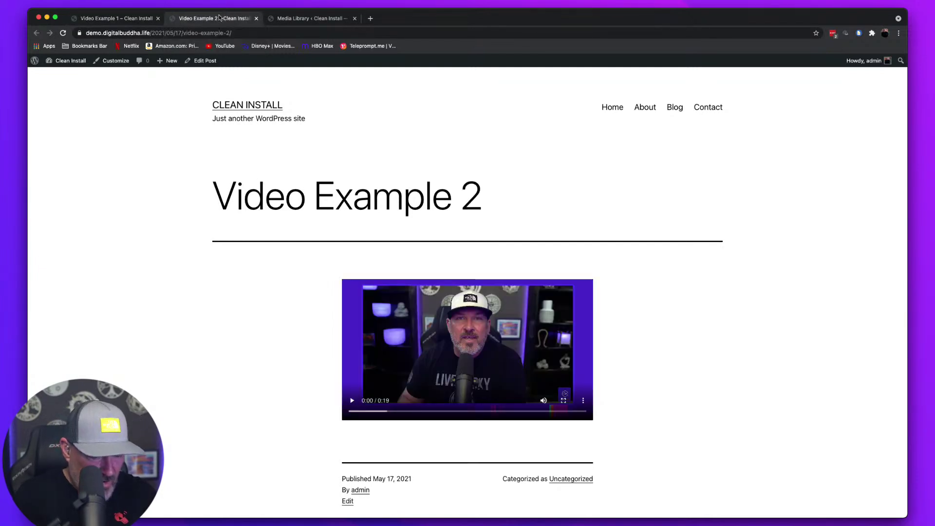
# Reload the live Video Example 2 post and check the embedded video in the live Video Example 1 post
pyautogui.press('super+r')
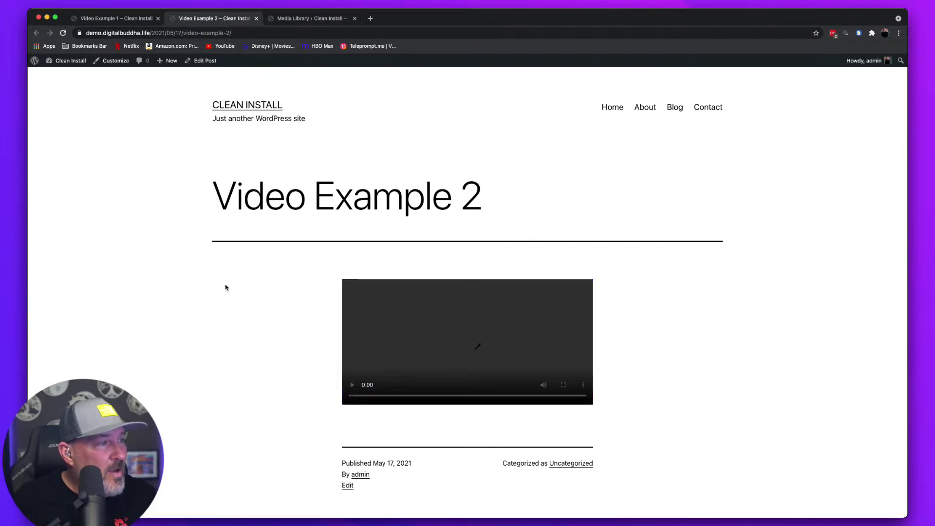
pyautogui.click(112, 19)
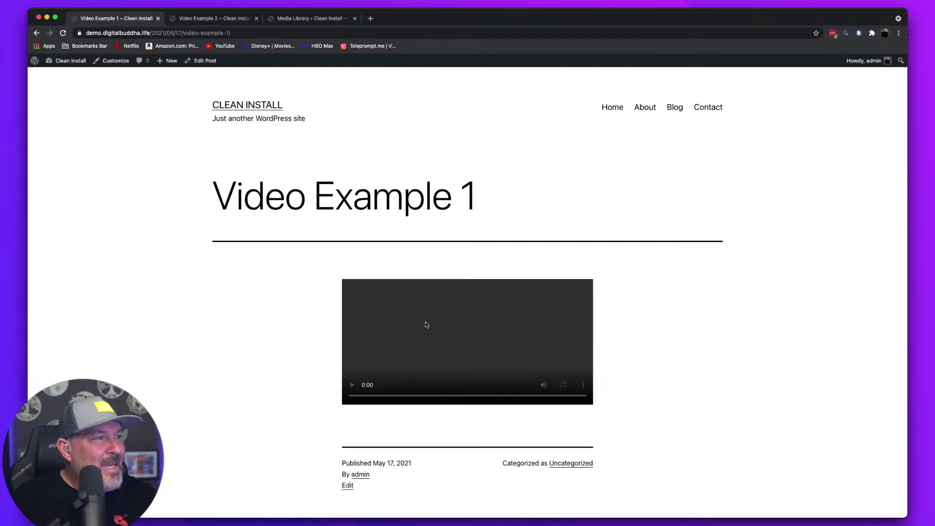
# Open the Video Example 1 post for editing and inspect the media library choices for replacing its video, leaving the selection unchanged
pyautogui.click(200, 60)
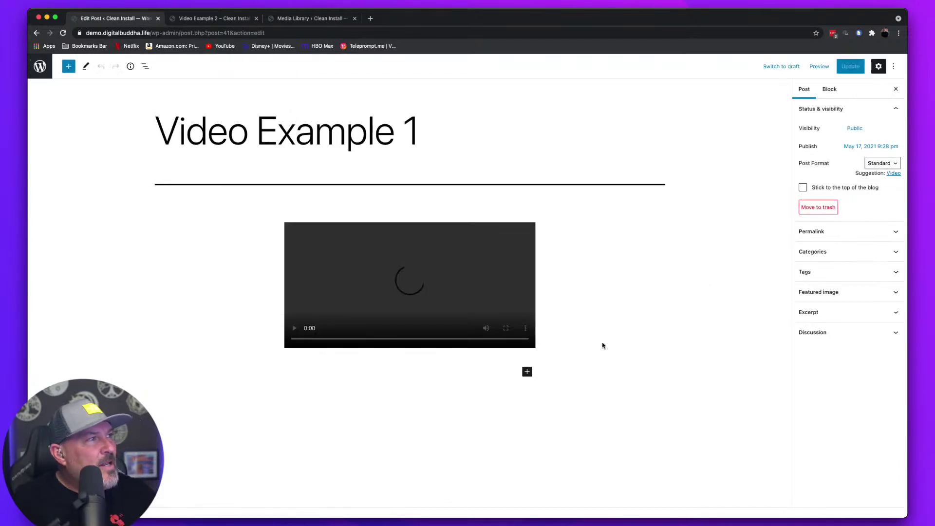
pyautogui.click(507, 236)
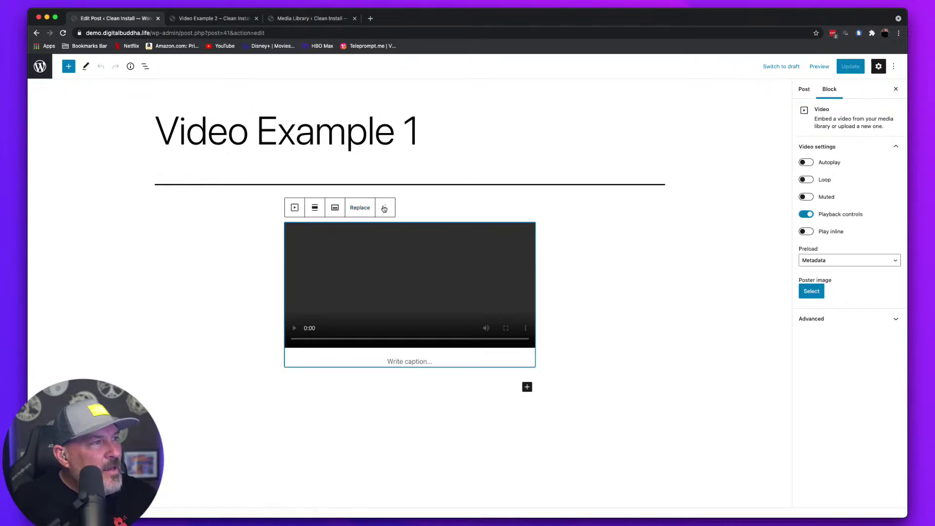
pyautogui.click(360, 207)
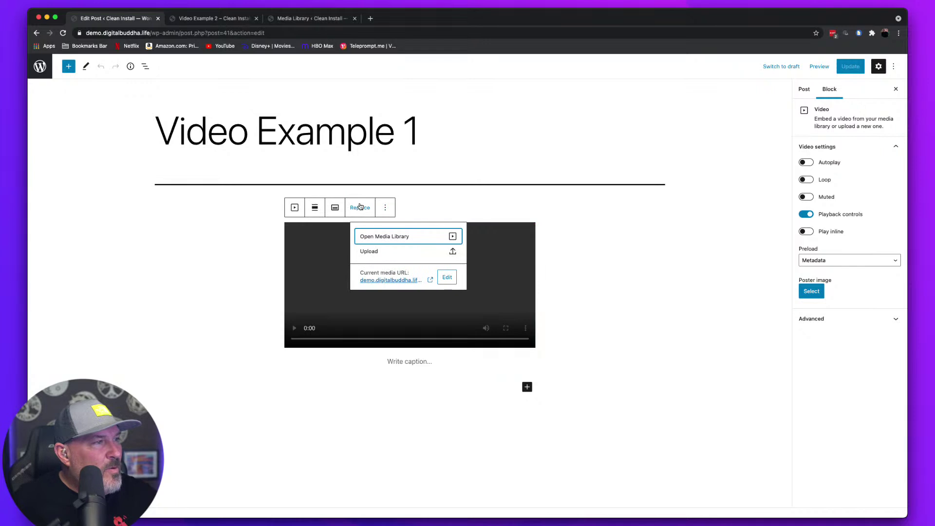
pyautogui.click(380, 236)
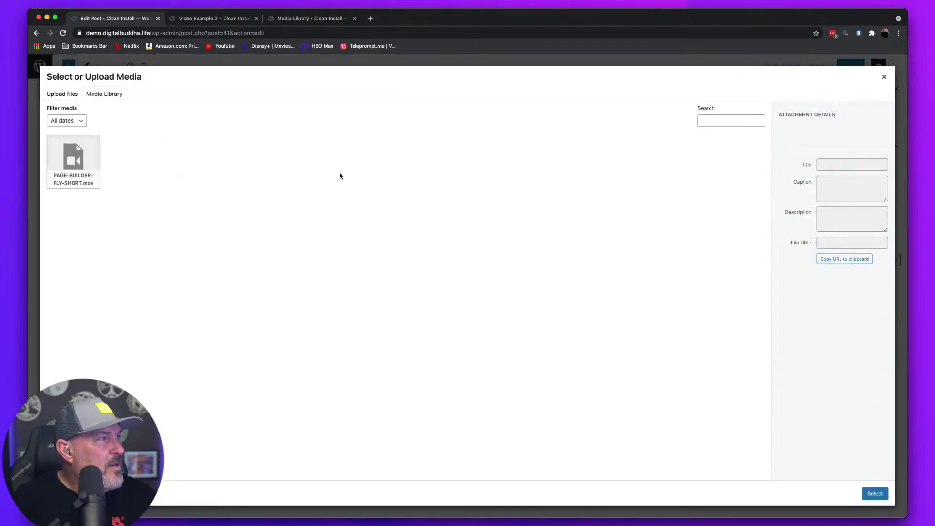
pyautogui.press('Escape')
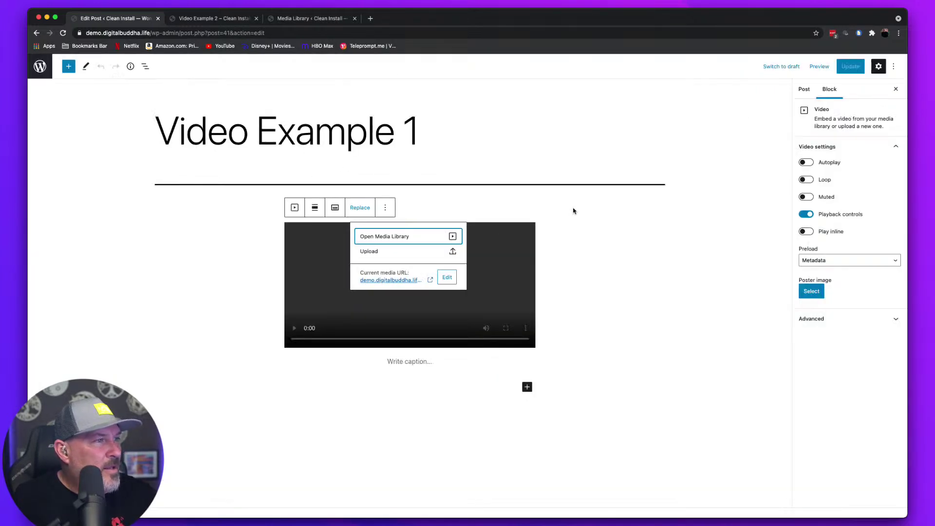
pyautogui.click(573, 210)
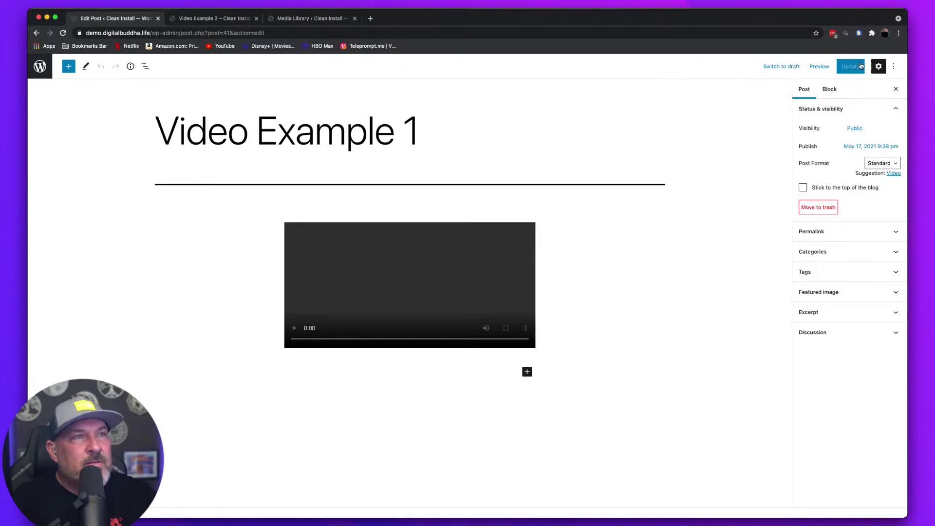
# Hide the editor's settings sidebar and reload the Video Example 1 editor to try playing its embedded video
pyautogui.click(897, 90)
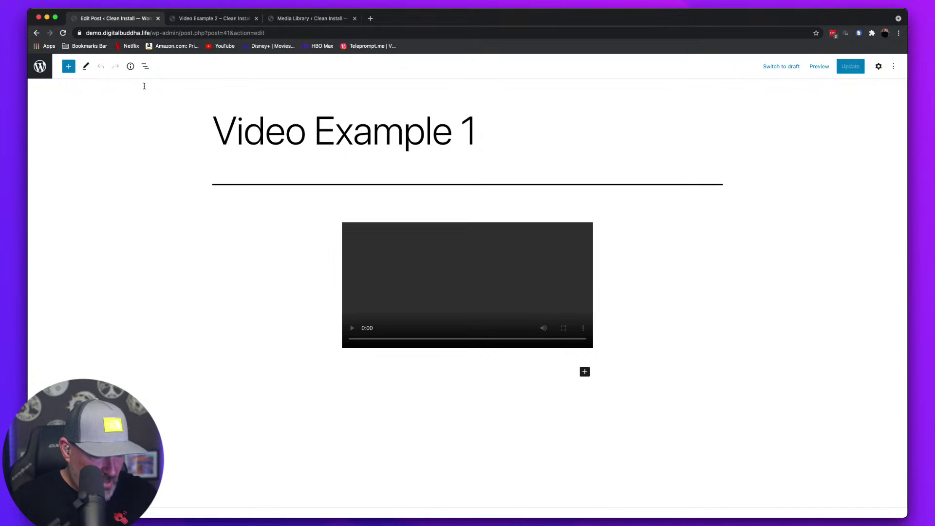
pyautogui.press('super+r')
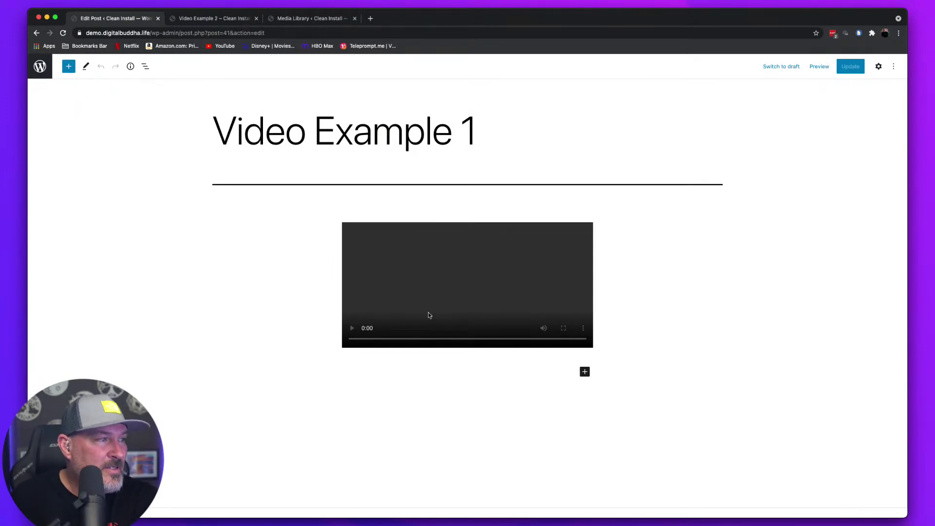
pyautogui.click(355, 331)
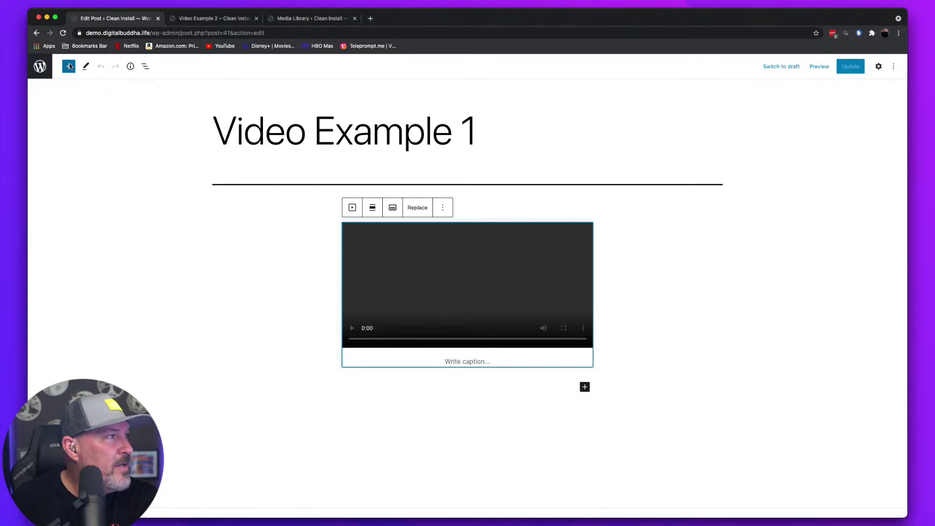
# Leave the editor for the posts list and compare the embedded videos in the live Video Example 1 and Video Example 2 posts
pyautogui.click(41, 67)
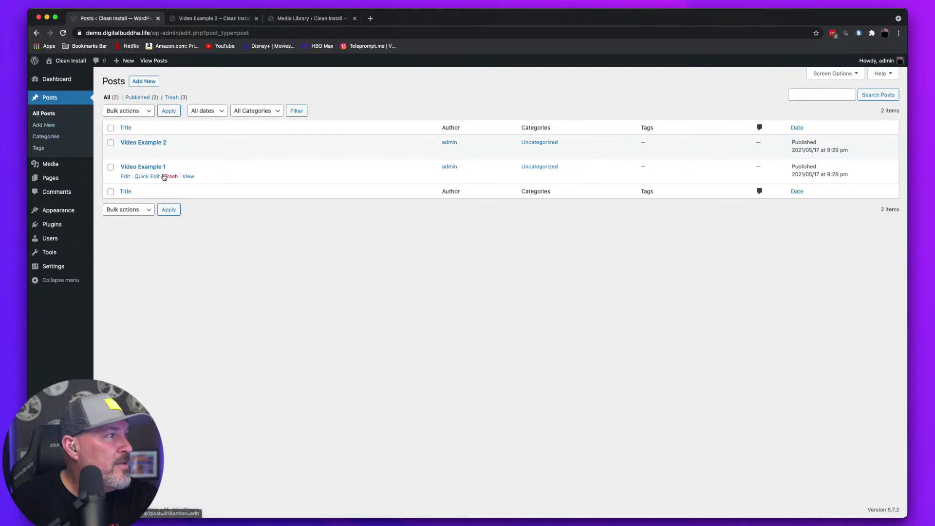
pyautogui.click(188, 176)
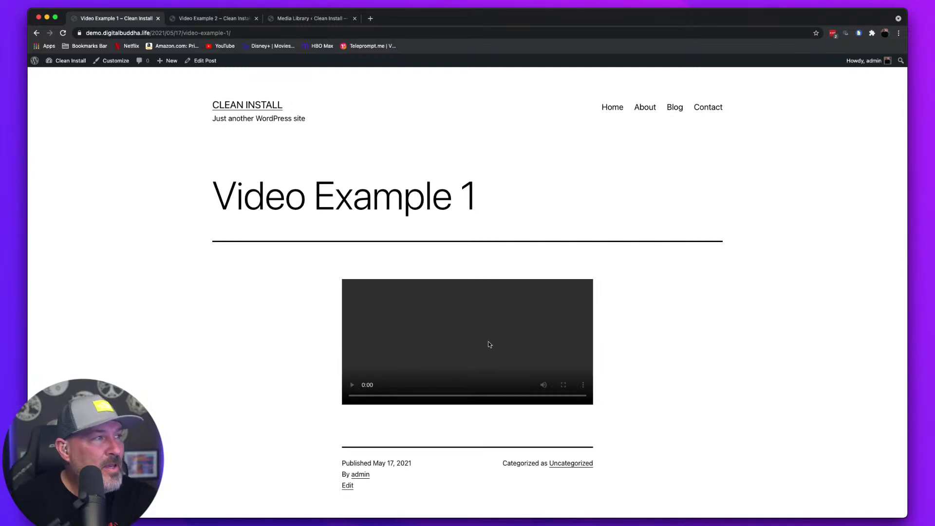
pyautogui.click(238, 21)
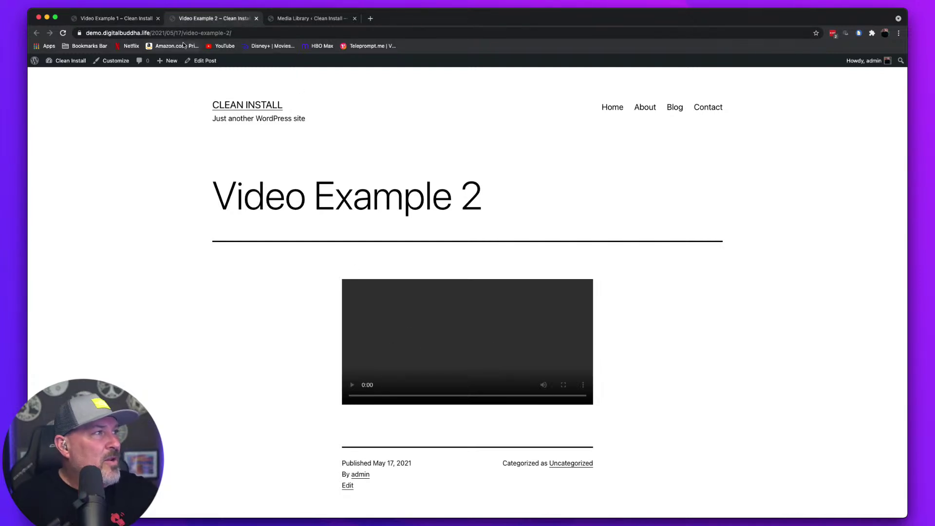
pyautogui.click(119, 16)
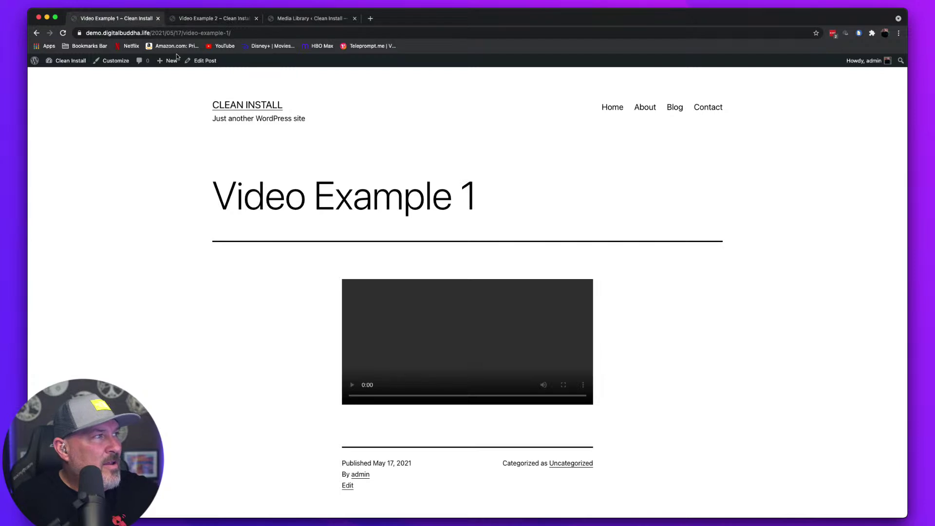
# Reopen Video Example 1 for editing and check the video block's media library choices and the separate Media Library page
pyautogui.click(202, 60)
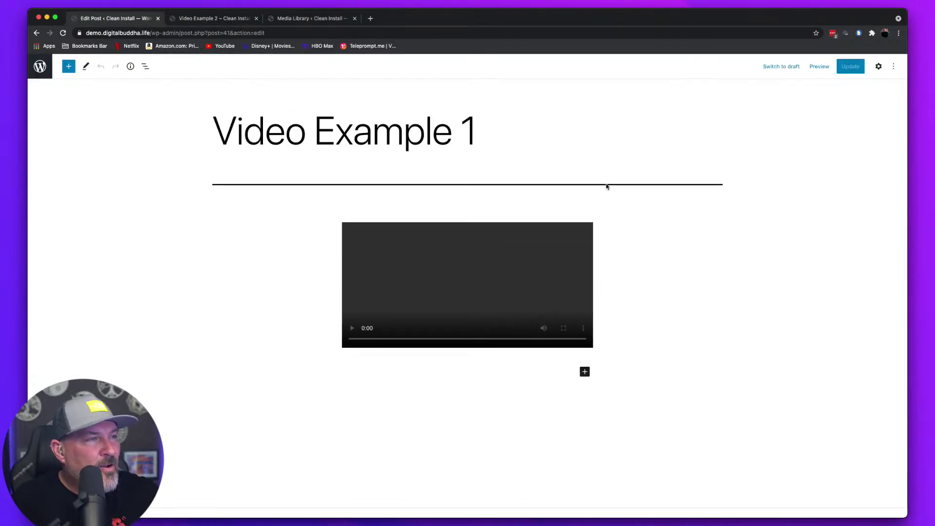
pyautogui.click(532, 254)
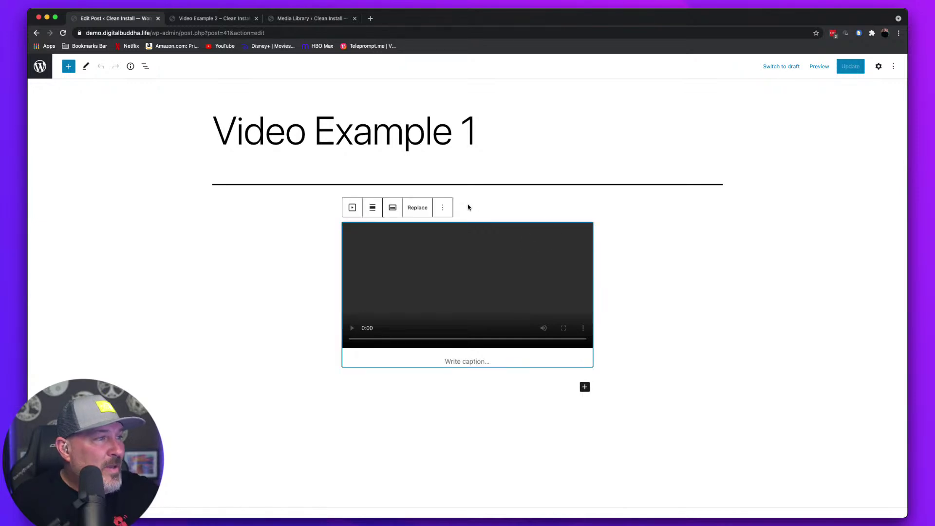
pyautogui.click(418, 207)
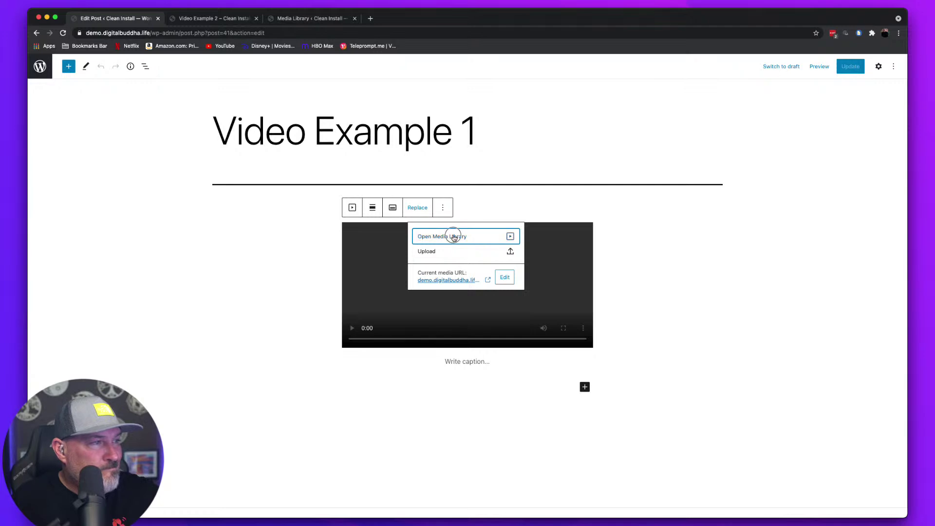
pyautogui.click(453, 237)
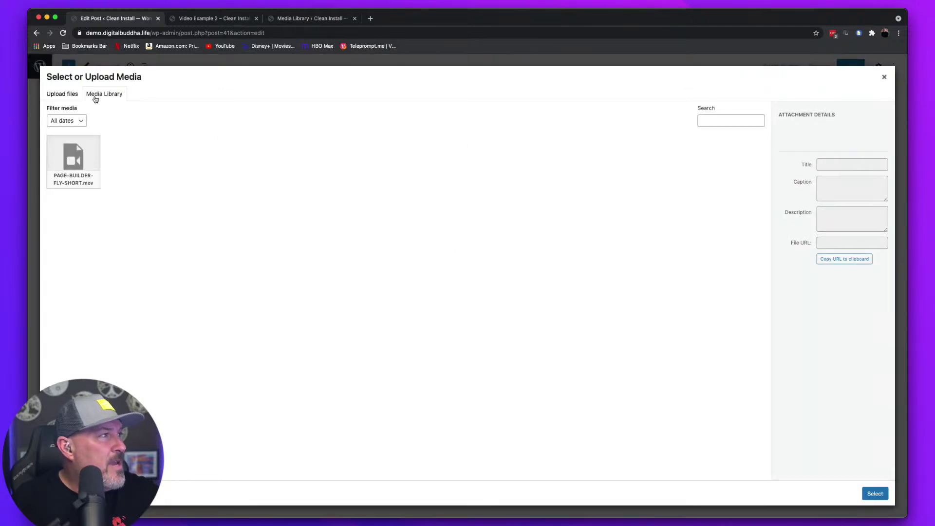
pyautogui.press('Escape')
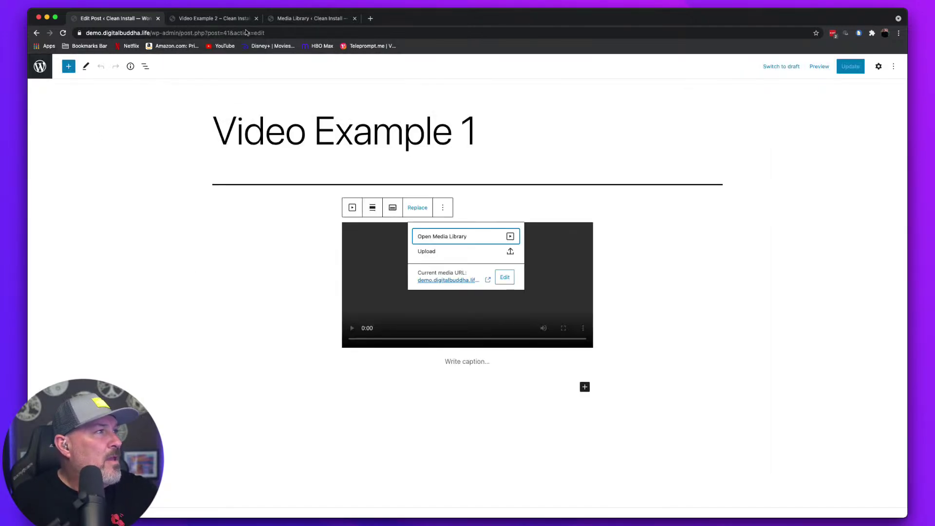
pyautogui.click(295, 18)
pyautogui.click(114, 19)
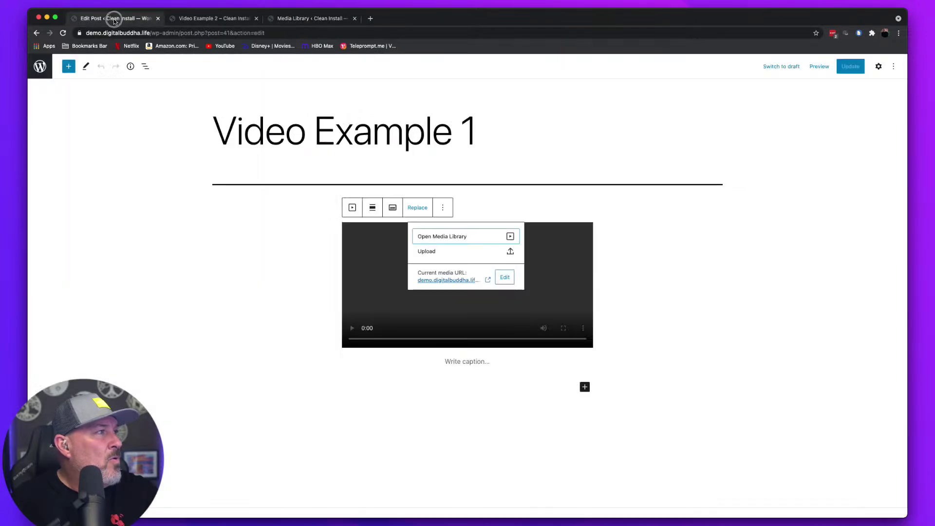
# Browse the video block's media library with the date filter set to May 2021, and close it without selecting a file
pyautogui.click(445, 240)
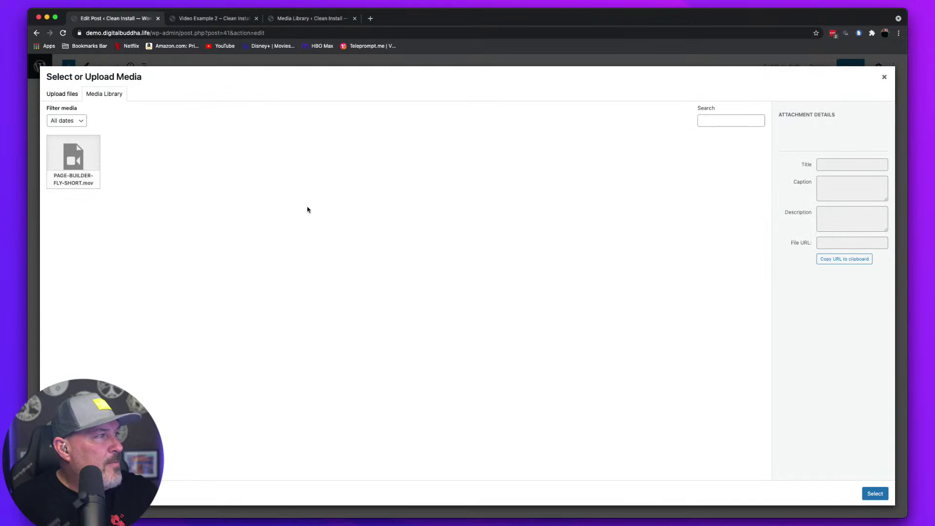
pyautogui.click(78, 121)
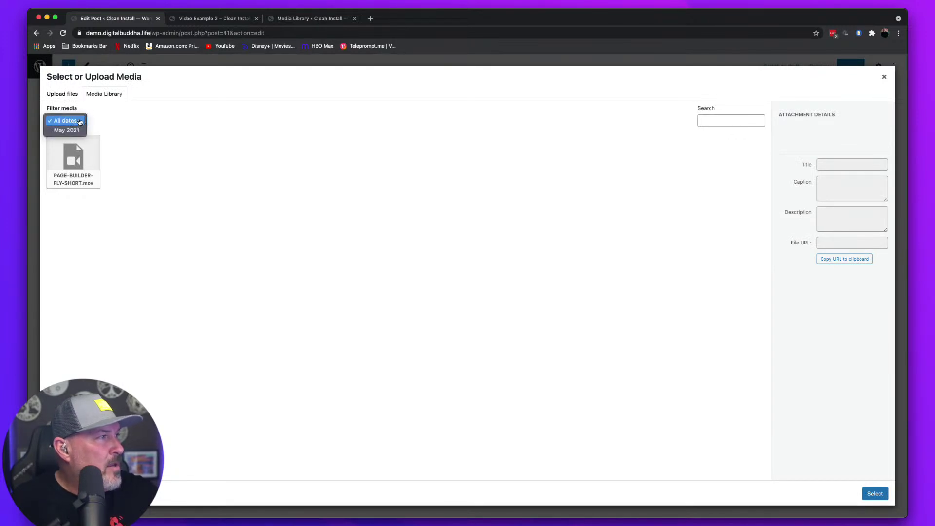
pyautogui.click(63, 94)
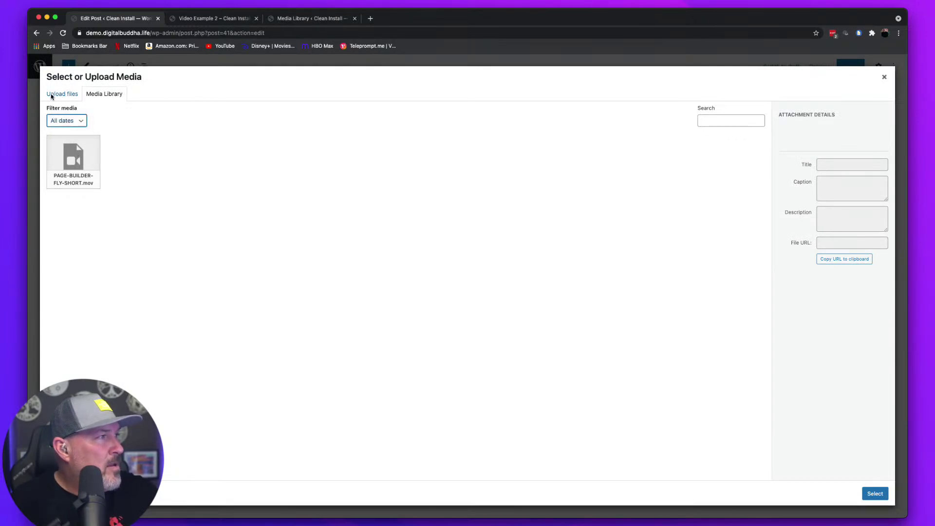
pyautogui.click(51, 95)
pyautogui.click(113, 94)
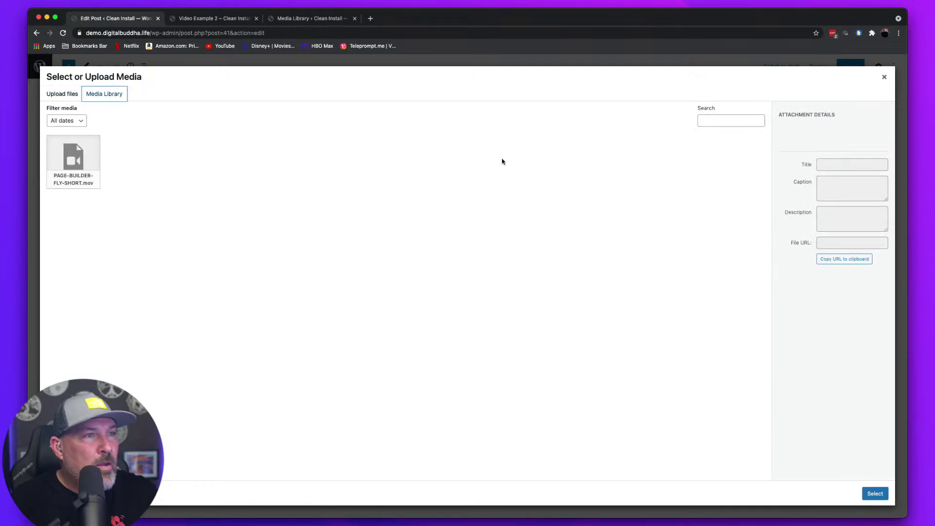
pyautogui.click(80, 120)
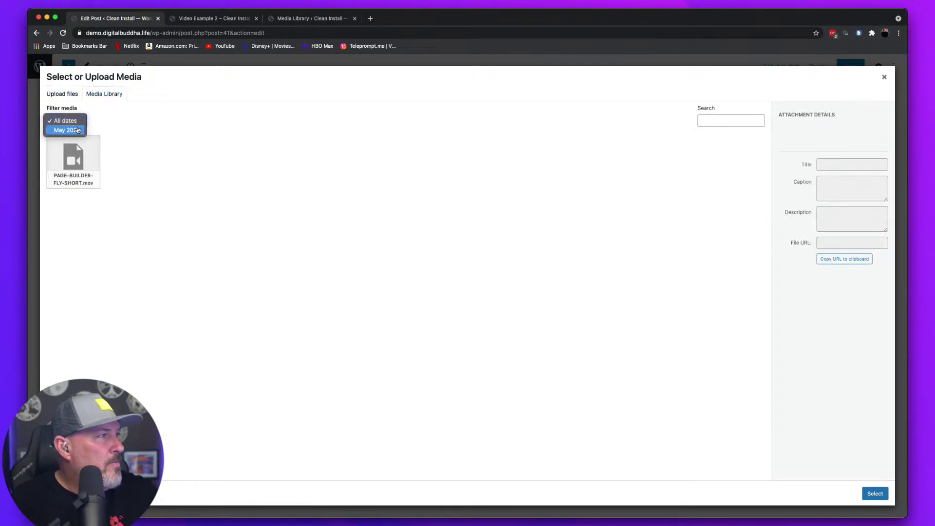
pyautogui.click(63, 129)
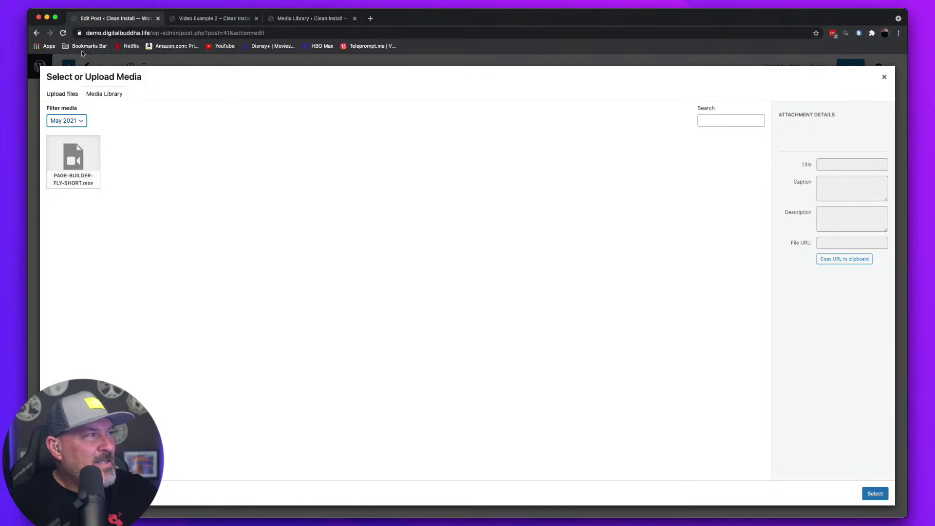
pyautogui.click(885, 77)
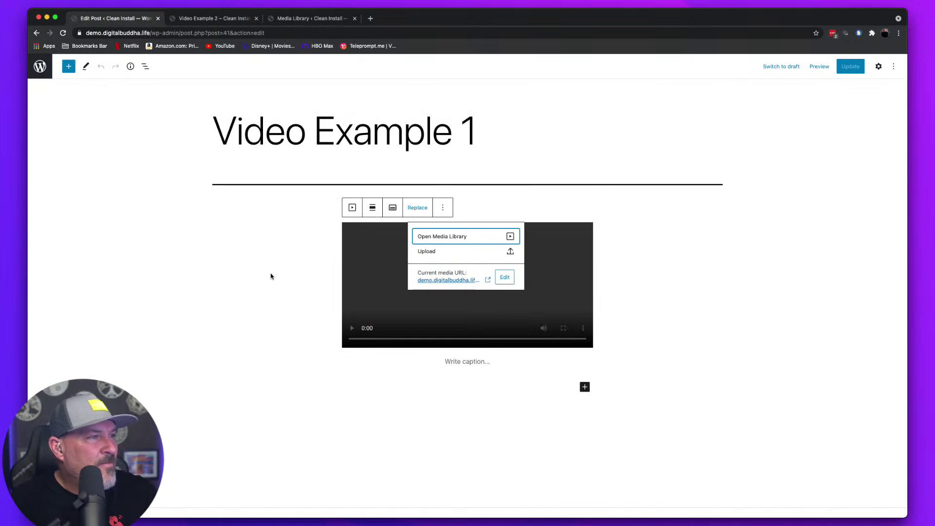
pyautogui.click(259, 288)
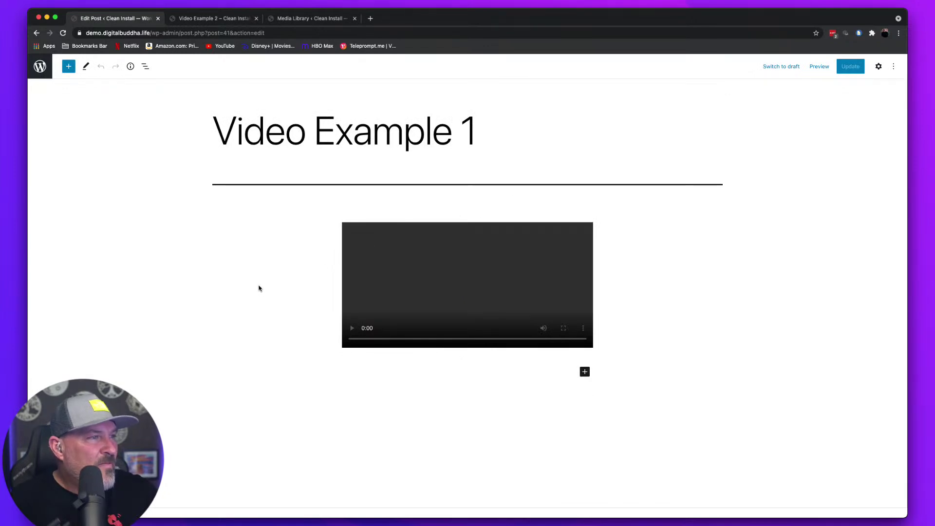
# Review the Video Example 1 video block's additional options and its Replace options without applying any
pyautogui.click(461, 287)
pyautogui.click(445, 207)
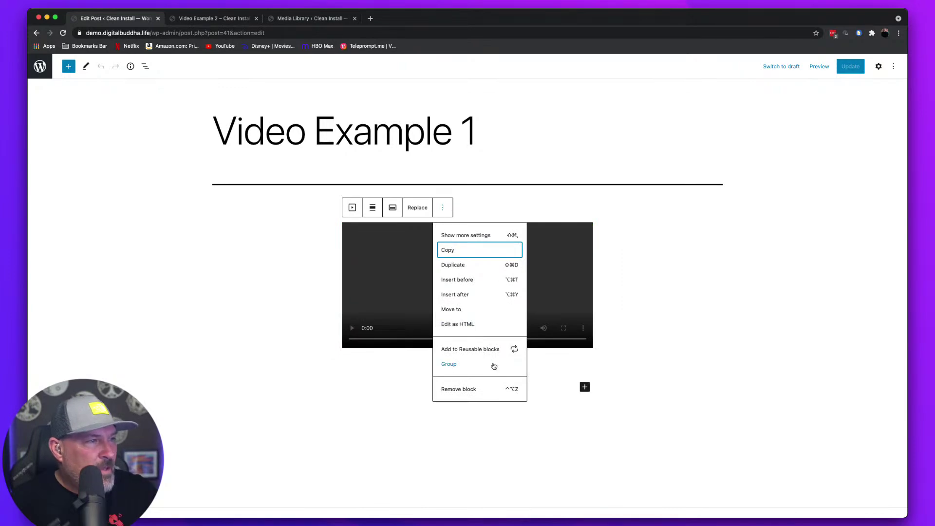
pyautogui.click(418, 208)
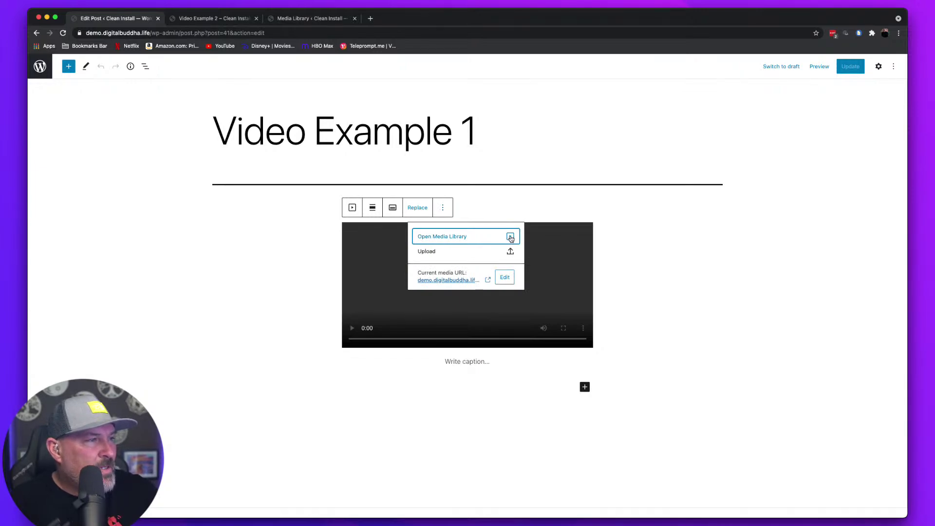
pyautogui.click(236, 316)
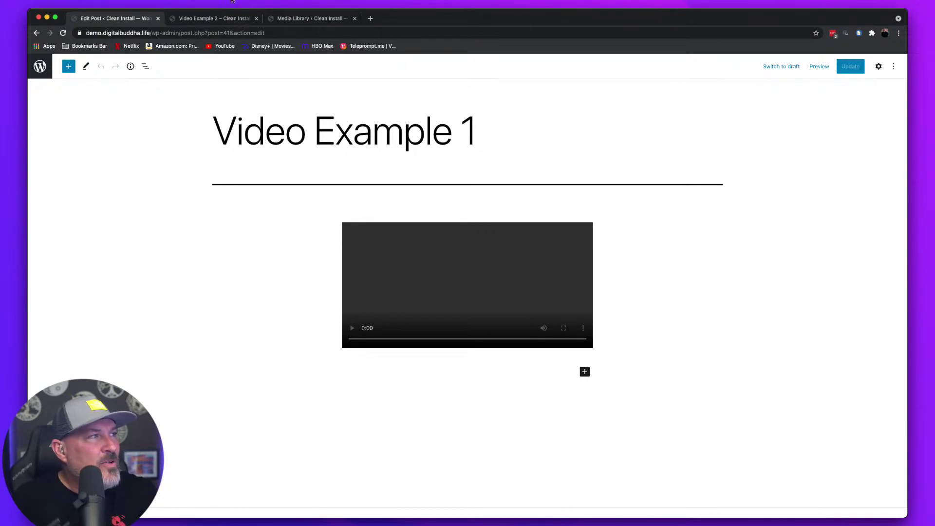
# Leave the editor for the posts list and go through the About WordPress page to the site's front page
pyautogui.click(41, 65)
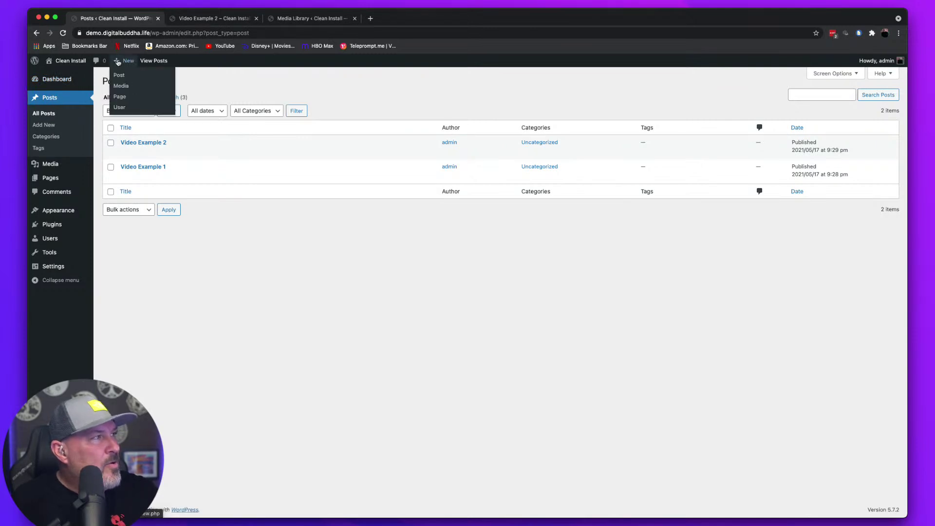
pyautogui.click(36, 61)
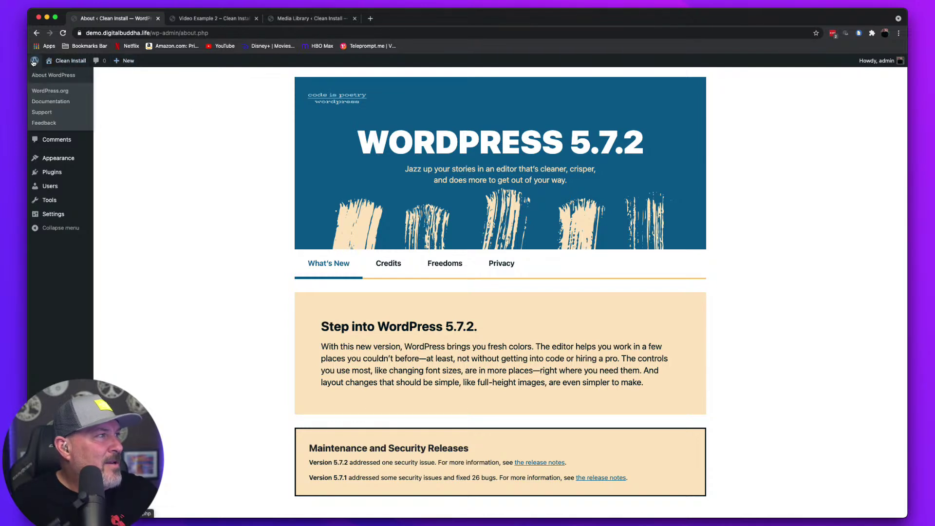
pyautogui.click(35, 61)
pyautogui.click(63, 74)
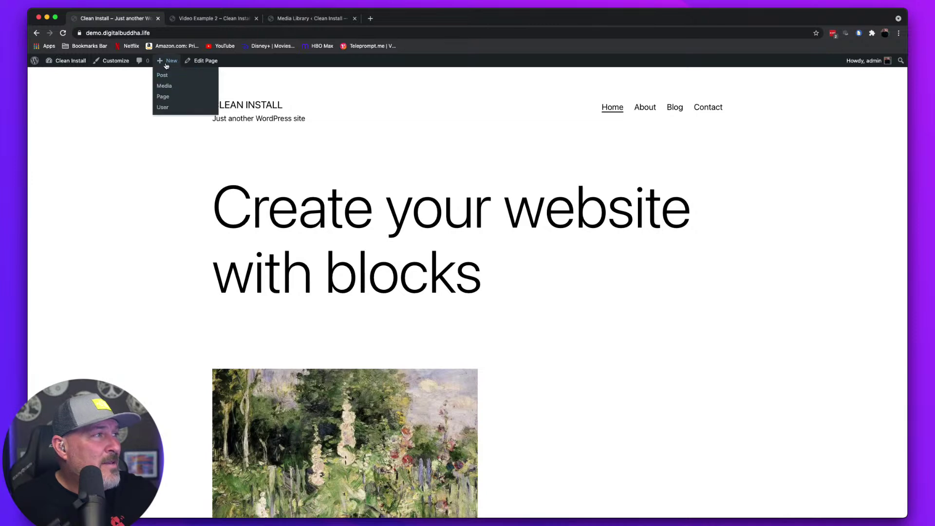
# Create a new untitled post with the image db_yt_get_people_talking_v4.png from the media library and publish it
pyautogui.click(159, 76)
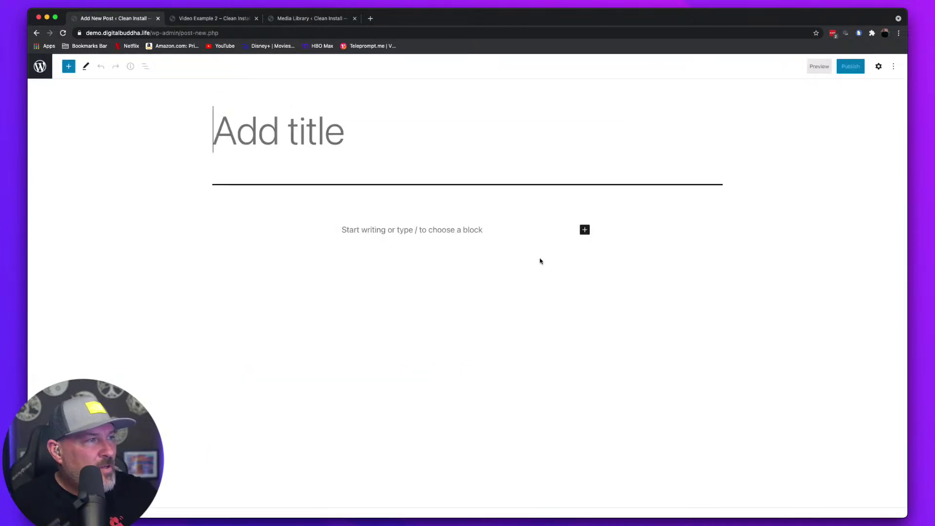
pyautogui.click(585, 229)
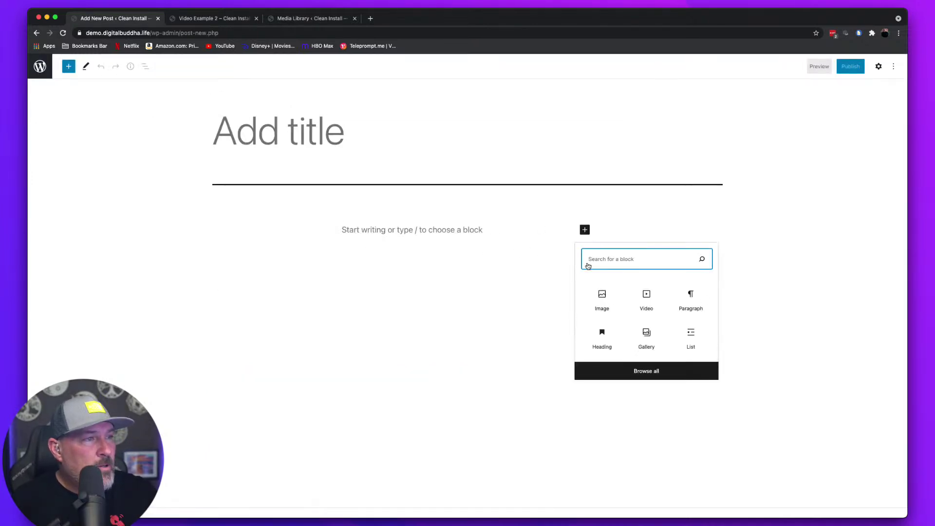
pyautogui.click(604, 299)
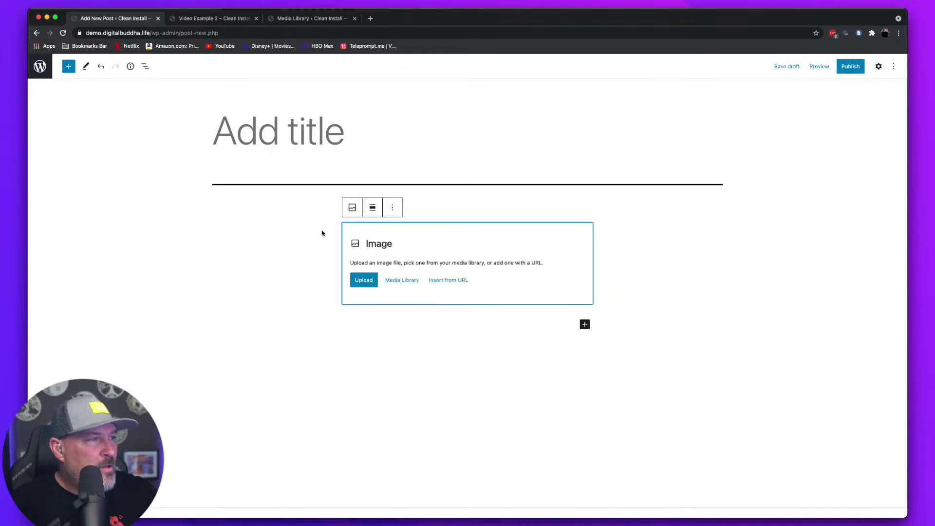
pyautogui.click(407, 282)
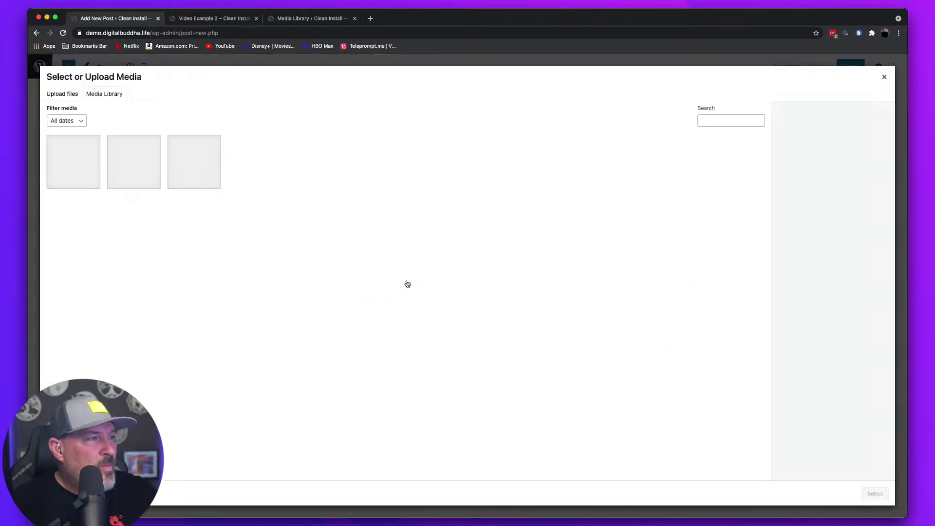
pyautogui.click(49, 171)
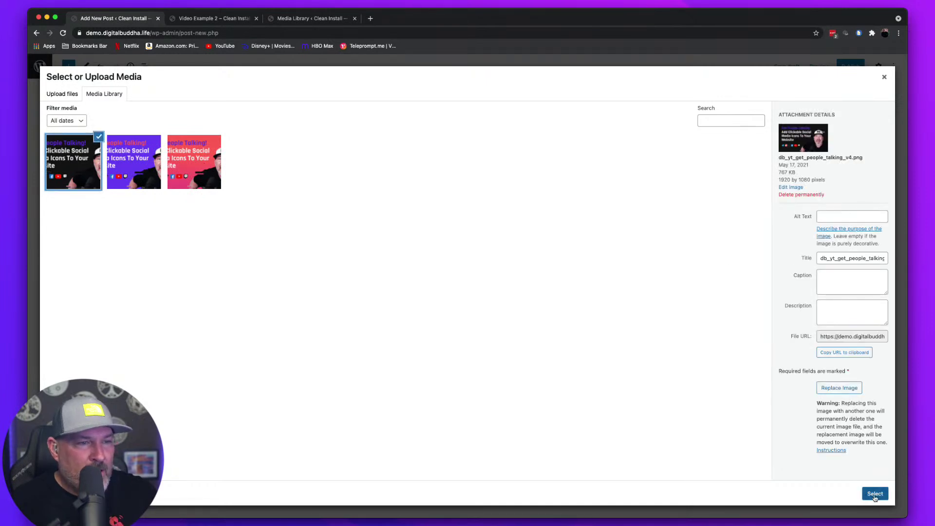
pyautogui.click(874, 494)
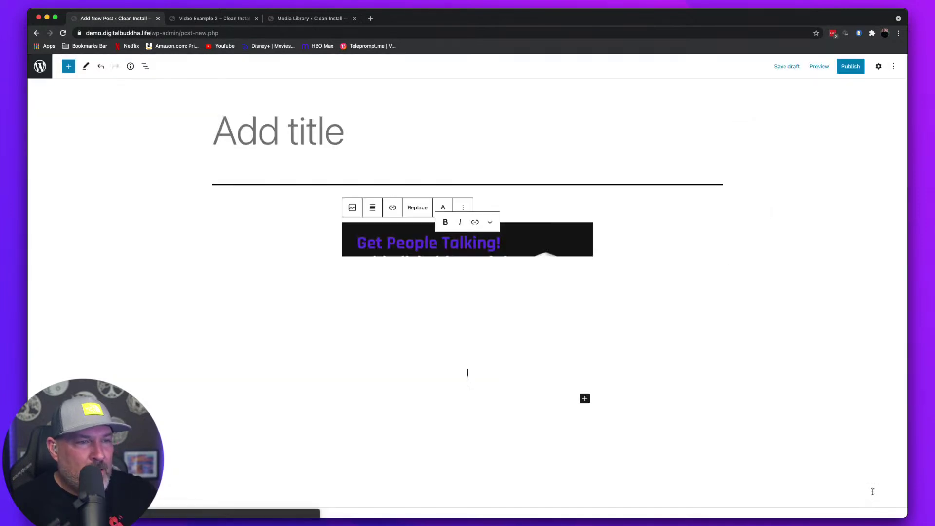
pyautogui.click(850, 67)
pyautogui.click(818, 66)
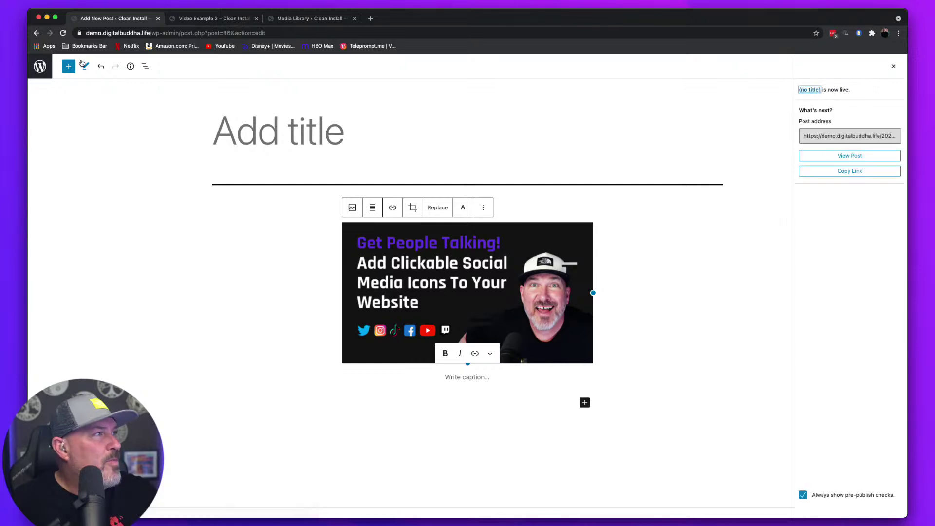
# Replace db_yt_get_people_talking_v4.png in the Media Library with the image db_yt_get_people_talking_v2.png
pyautogui.click(300, 18)
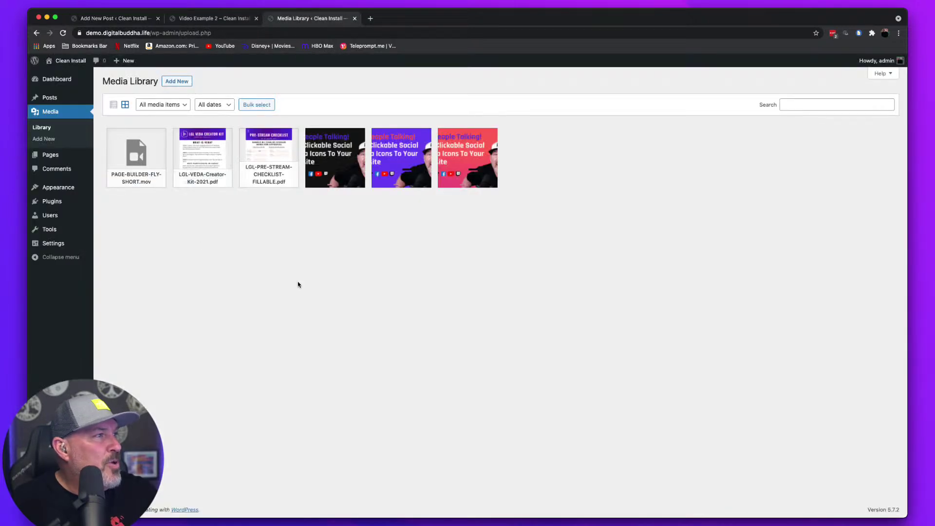
pyautogui.click(322, 174)
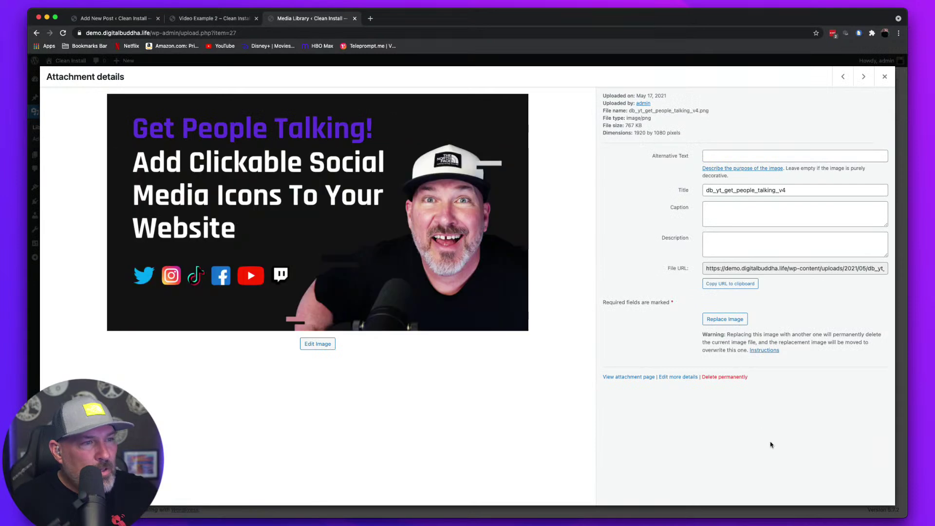
pyautogui.click(743, 321)
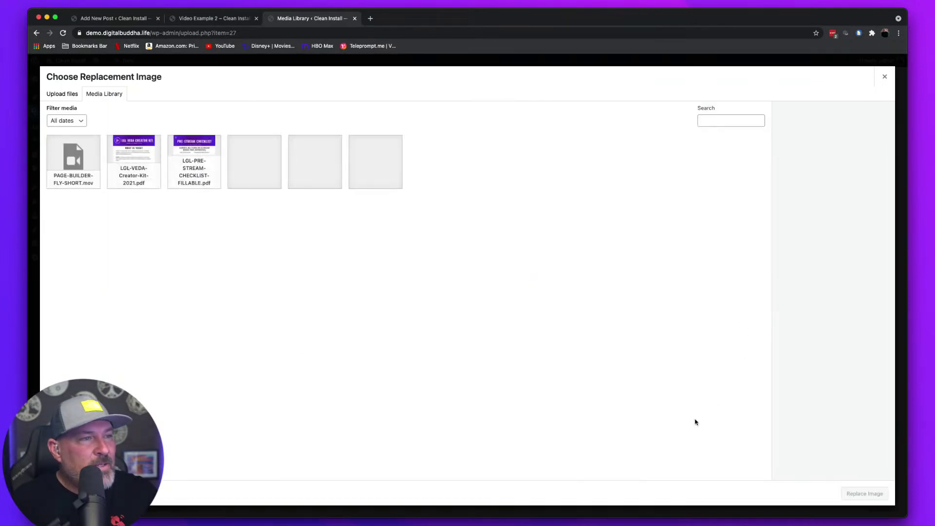
pyautogui.click(307, 162)
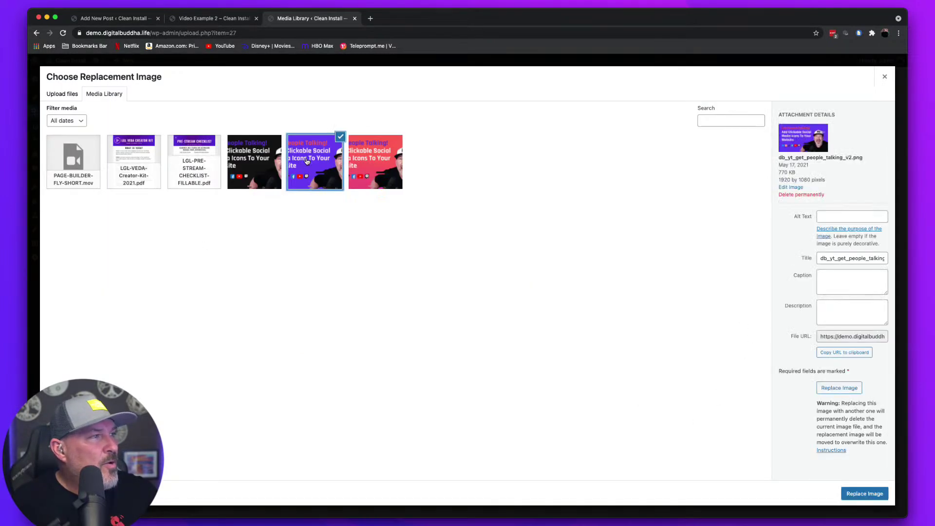
pyautogui.click(865, 494)
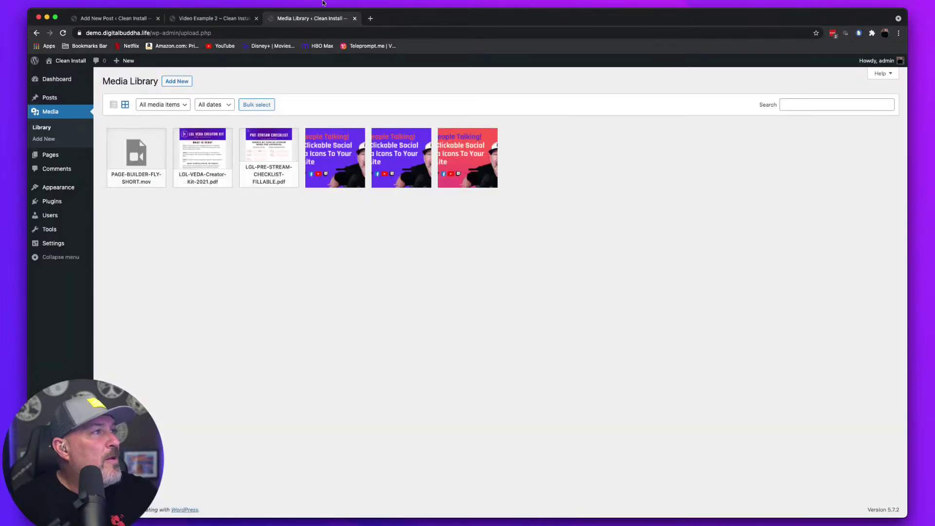
# Check the image in the untitled post's editor and on its published page, and return to the Video Example 2 page
pyautogui.click(130, 18)
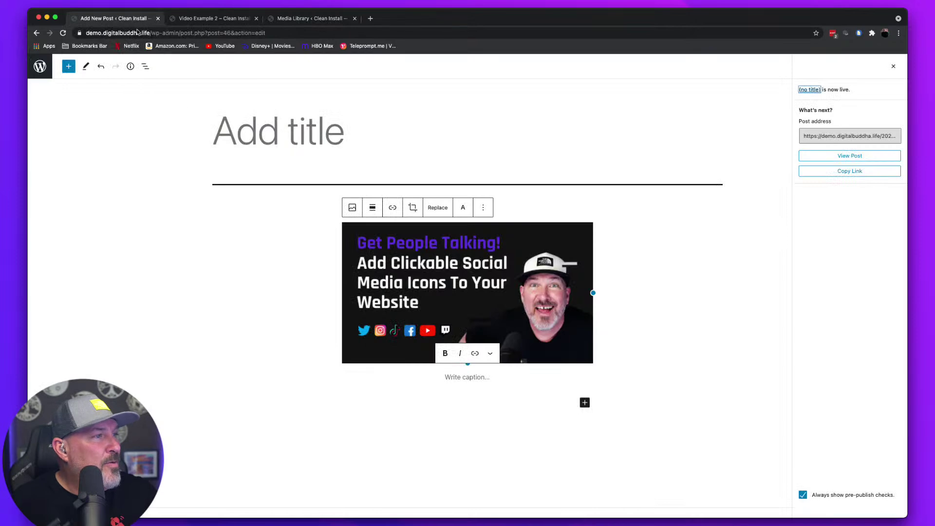
pyautogui.click(164, 243)
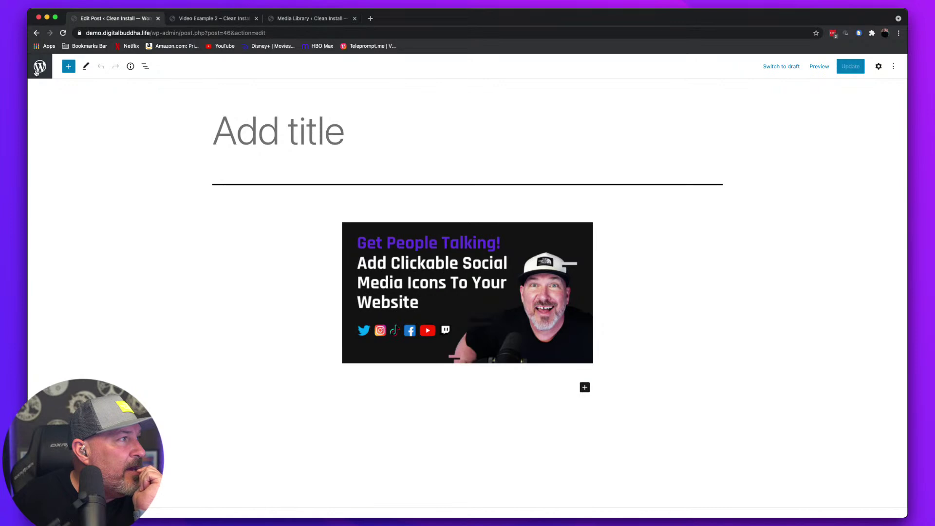
pyautogui.click(38, 67)
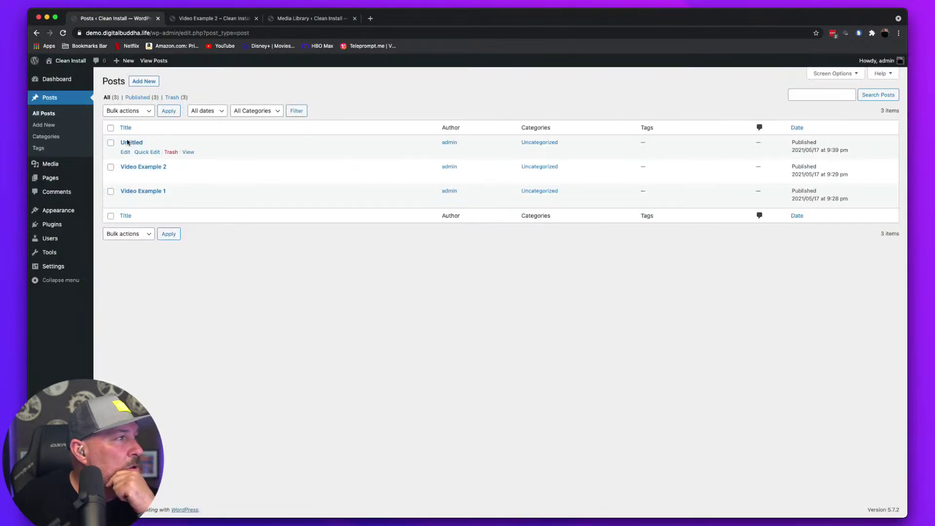
pyautogui.click(188, 152)
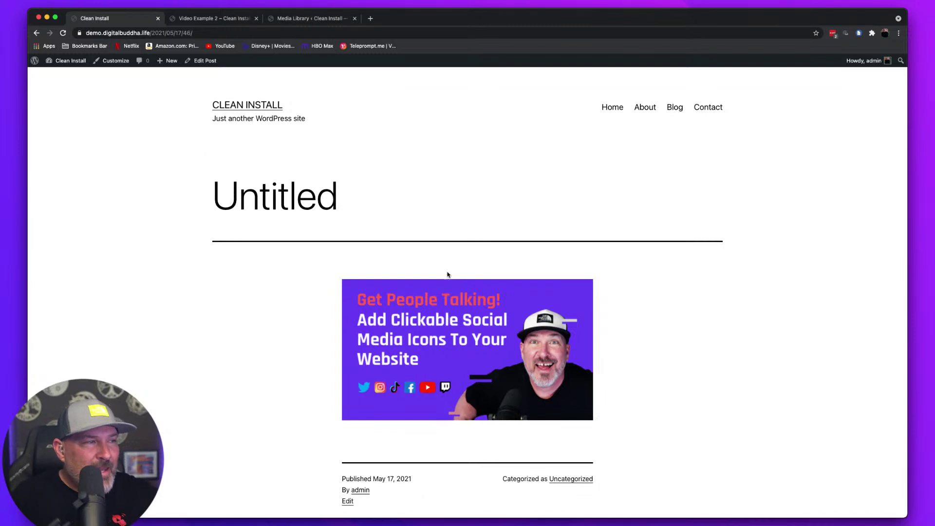
pyautogui.click(233, 18)
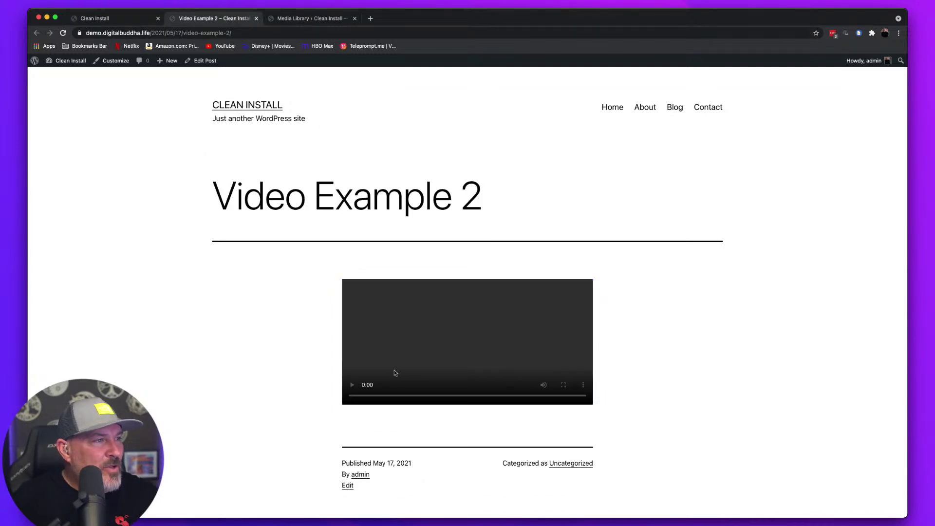